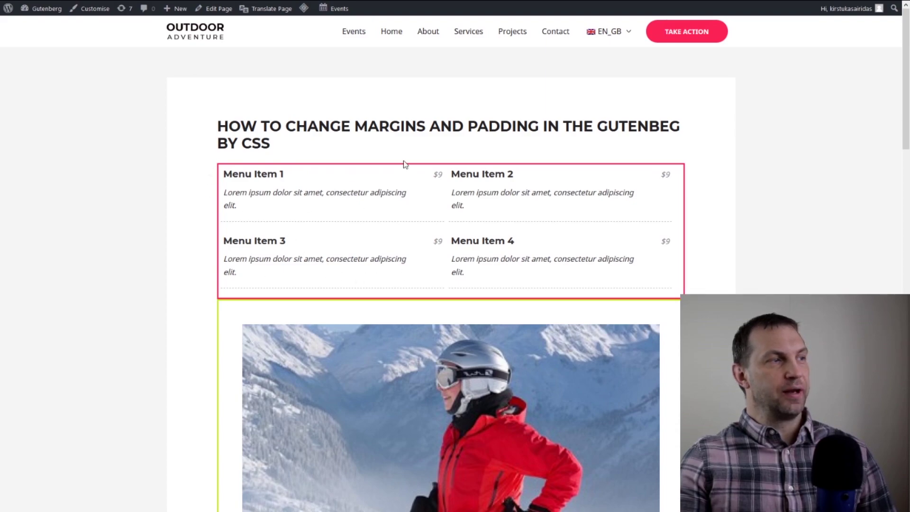
Step: Look through the published demo page, examining the borders and spacing of its menu and image blocks
{"action": "scroll", "coordinate": [517, 294], "scroll_direction": "down", "scroll_amount": 3}
{"action": "scroll", "coordinate": [516, 294], "scroll_direction": "down", "scroll_amount": 2}
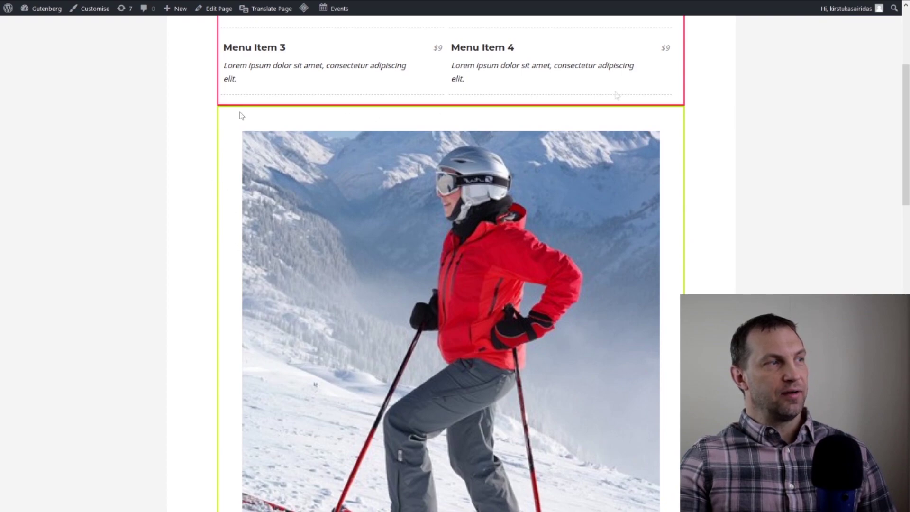
{"action": "scroll", "coordinate": [604, 410], "scroll_direction": "down", "scroll_amount": 3}
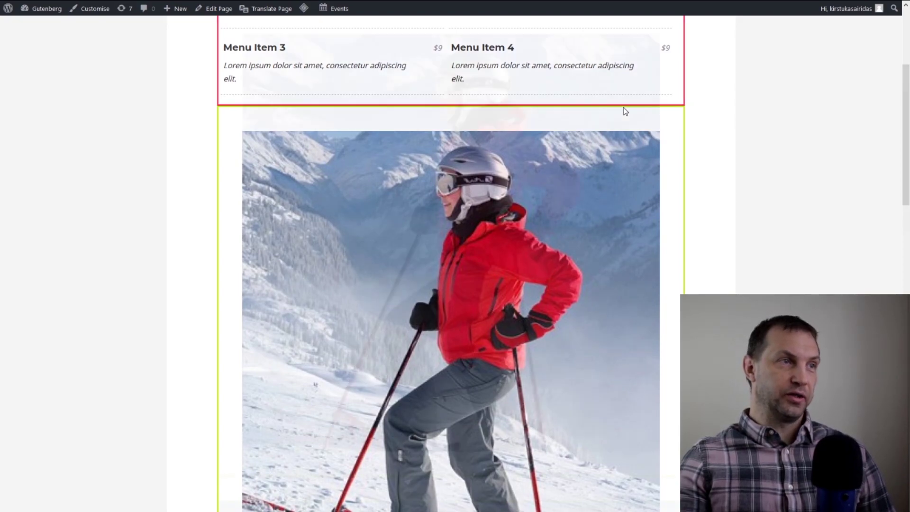
{"action": "scroll", "coordinate": [608, 196], "scroll_direction": "down", "scroll_amount": 4}
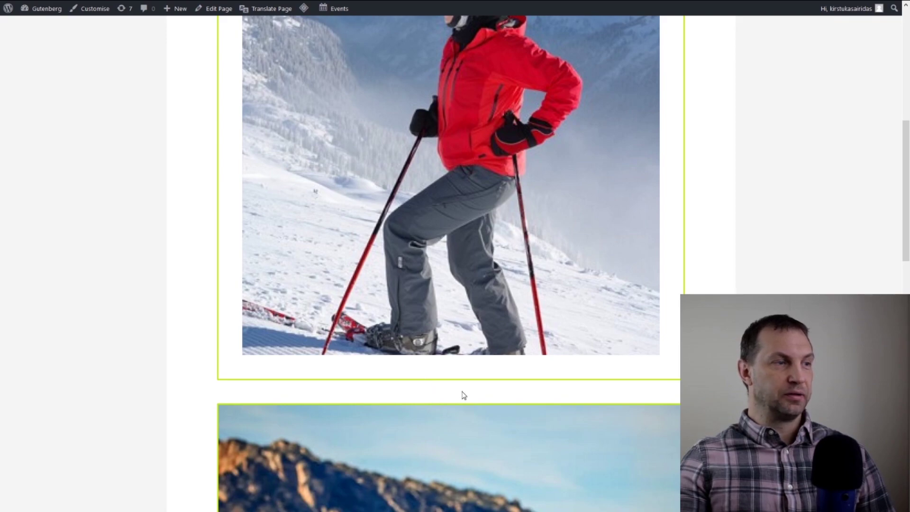
{"action": "scroll", "coordinate": [485, 298], "scroll_direction": "down", "scroll_amount": 10}
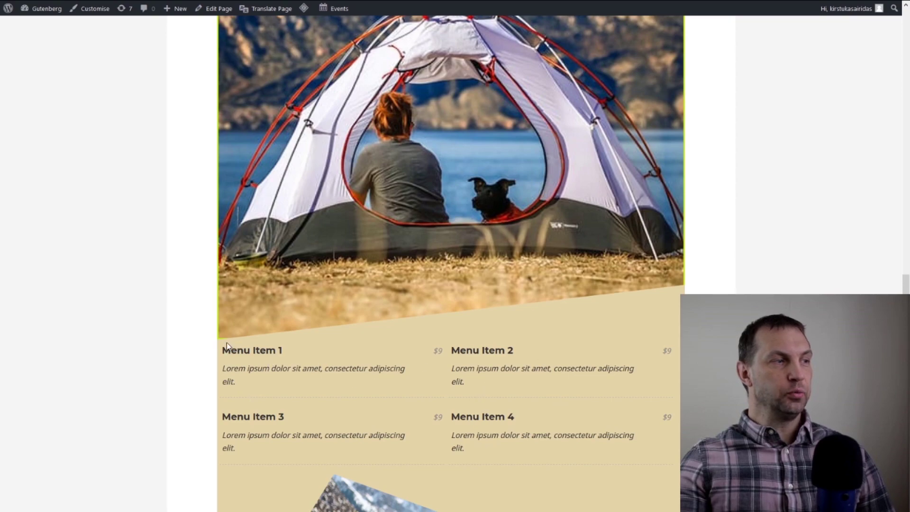
{"action": "scroll", "coordinate": [682, 283], "scroll_direction": "down", "scroll_amount": 5}
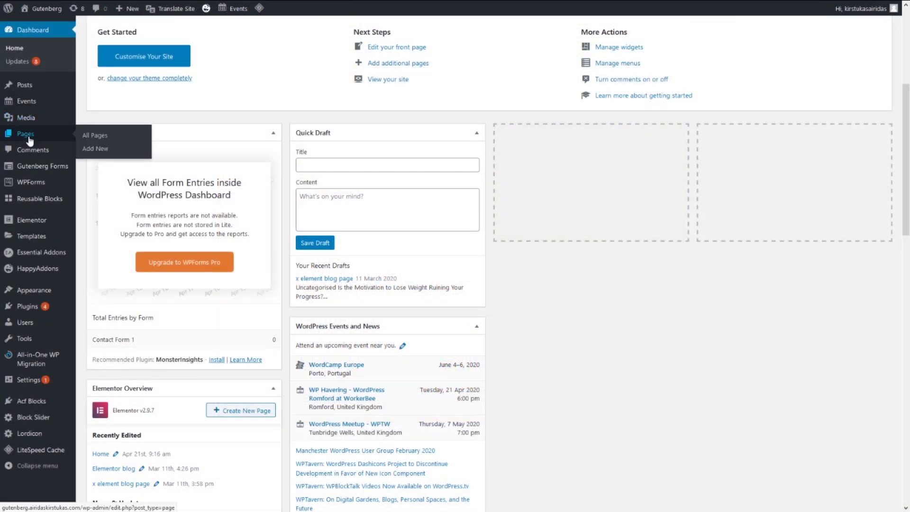
Step: Create a new page titled "Css practise"
{"action": "left_click", "coordinate": [29, 137]}
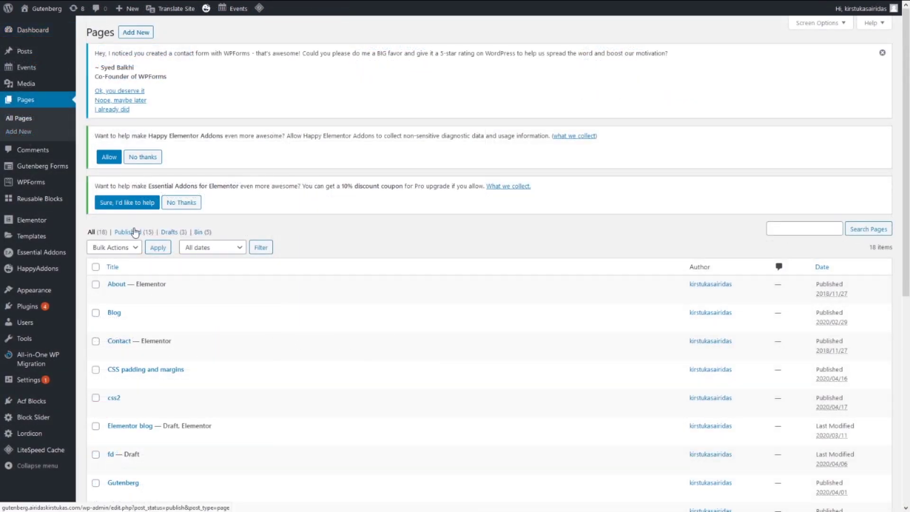
{"action": "left_click", "coordinate": [138, 33]}
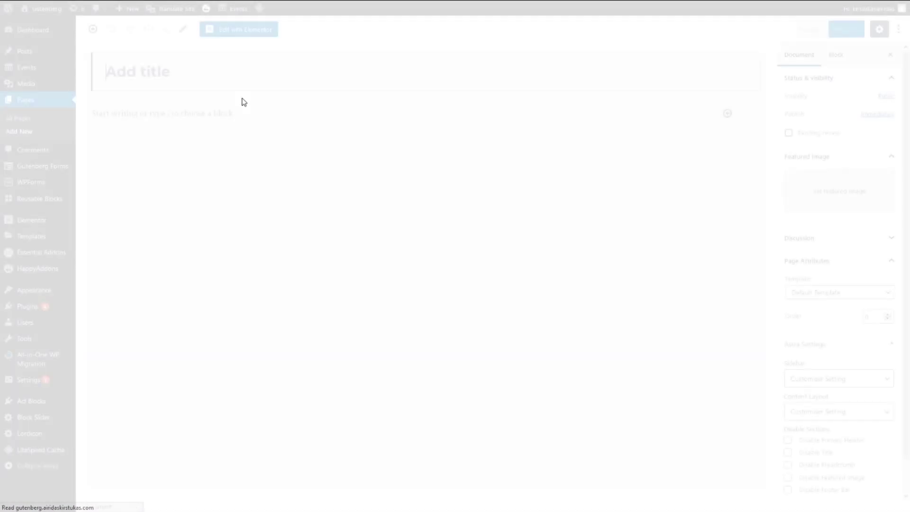
{"action": "type", "text": "Css"}
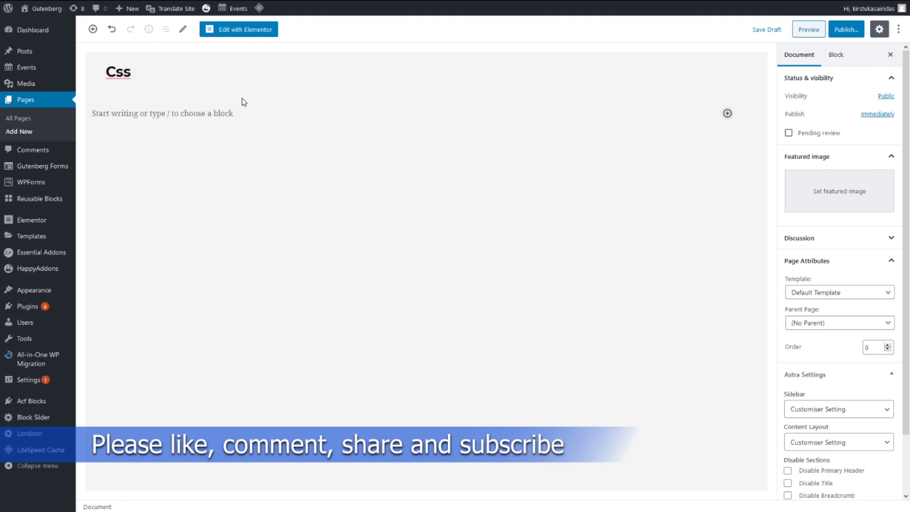
{"action": "type", "text": " practise"}
{"action": "key", "text": "Return"}
Step: Insert a Price List block below the page title
{"action": "left_click", "coordinate": [742, 114]}
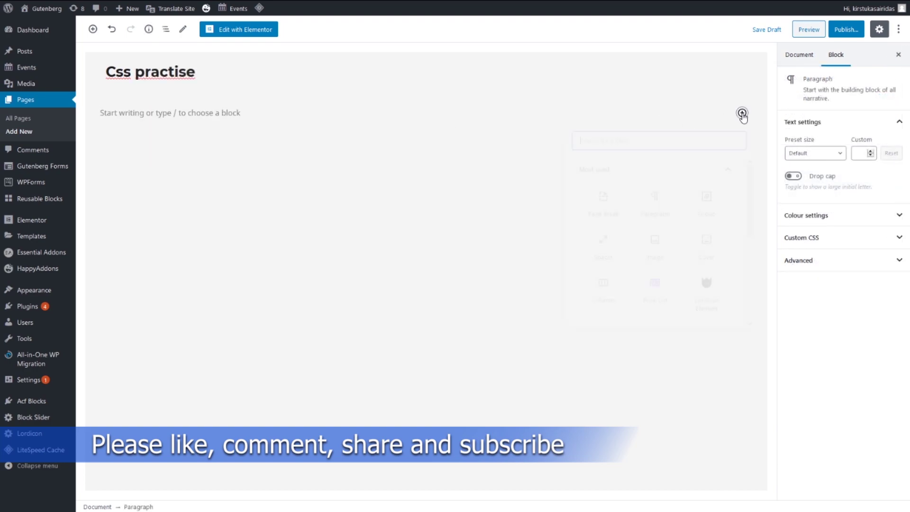
{"action": "scroll", "coordinate": [682, 256], "scroll_direction": "down", "scroll_amount": 1}
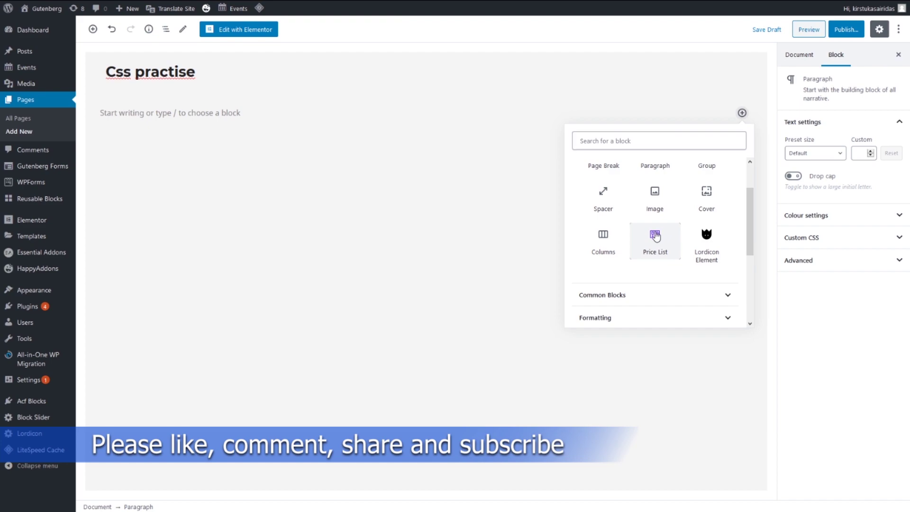
{"action": "left_click", "coordinate": [656, 237]}
Step: Add an Image block below the price list and fill it with camp-1.jpg from the media library
{"action": "left_click", "coordinate": [728, 229]}
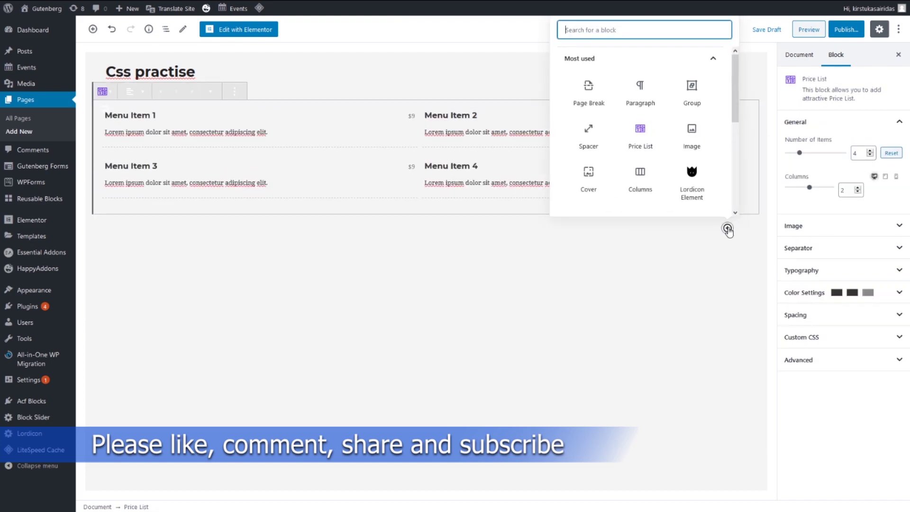
{"action": "left_click", "coordinate": [692, 137]}
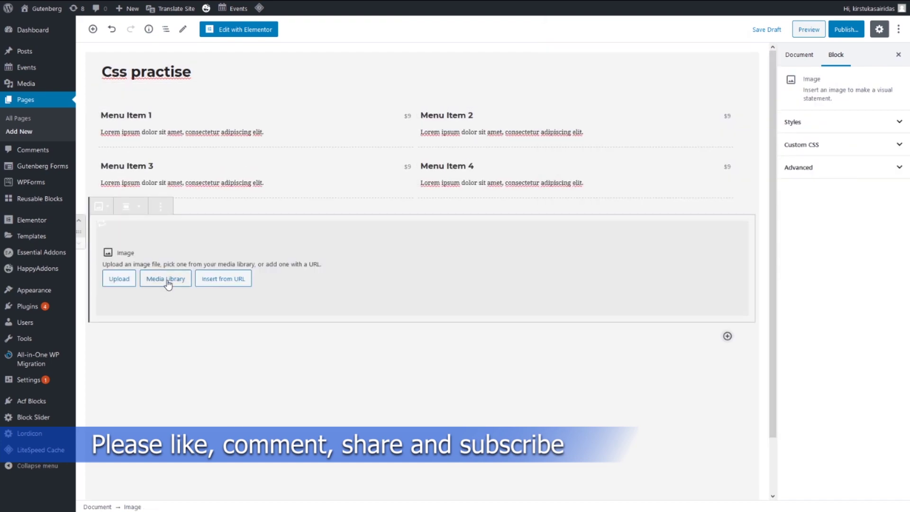
{"action": "left_click", "coordinate": [166, 280]}
{"action": "left_click", "coordinate": [705, 343]}
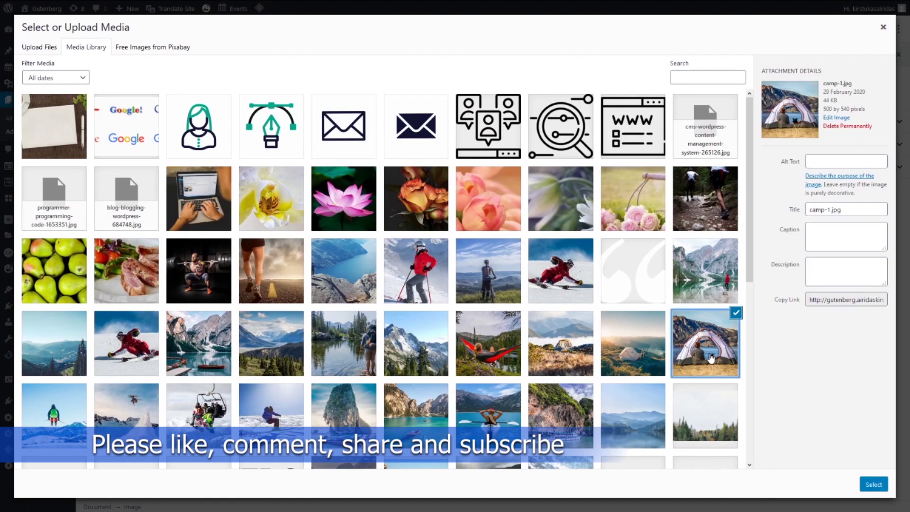
{"action": "left_click", "coordinate": [875, 487]}
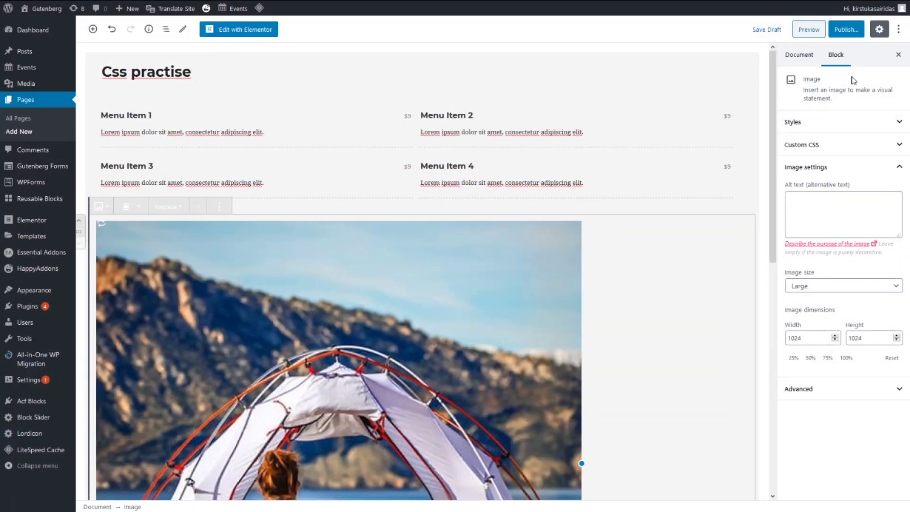
Step: In the page's Astra settings, choose No Sidebar and set the content layout to Full Width / Contained
{"action": "left_click", "coordinate": [800, 55]}
{"action": "scroll", "coordinate": [840, 237], "scroll_direction": "down", "scroll_amount": 5}
{"action": "left_click", "coordinate": [839, 344]}
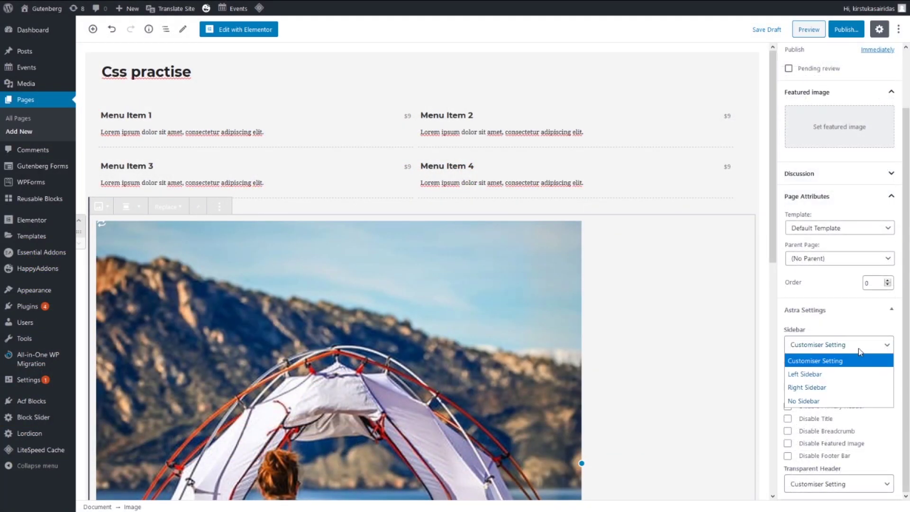
{"action": "left_click", "coordinate": [844, 403]}
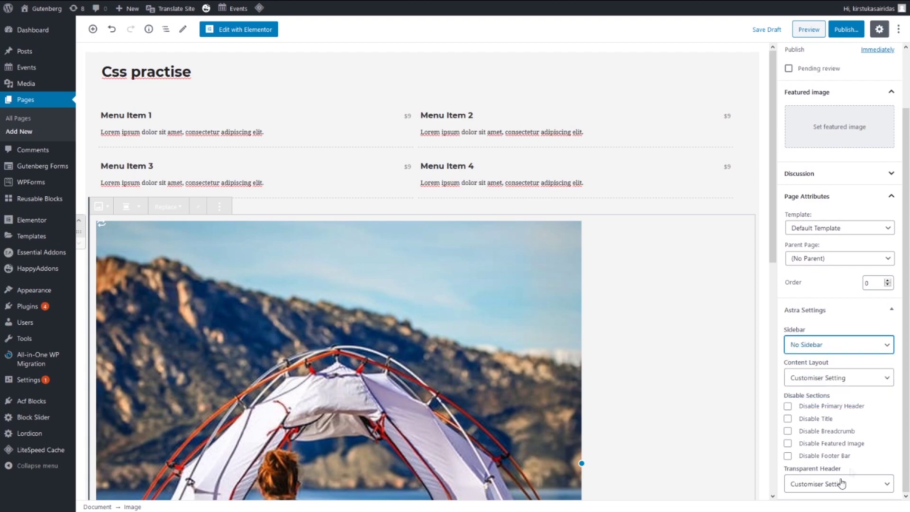
{"action": "left_click", "coordinate": [831, 378]}
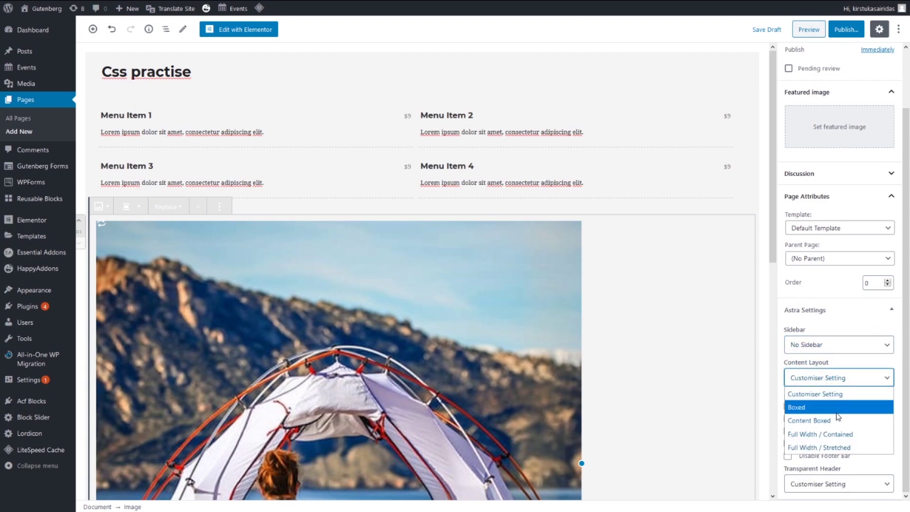
{"action": "left_click", "coordinate": [845, 438]}
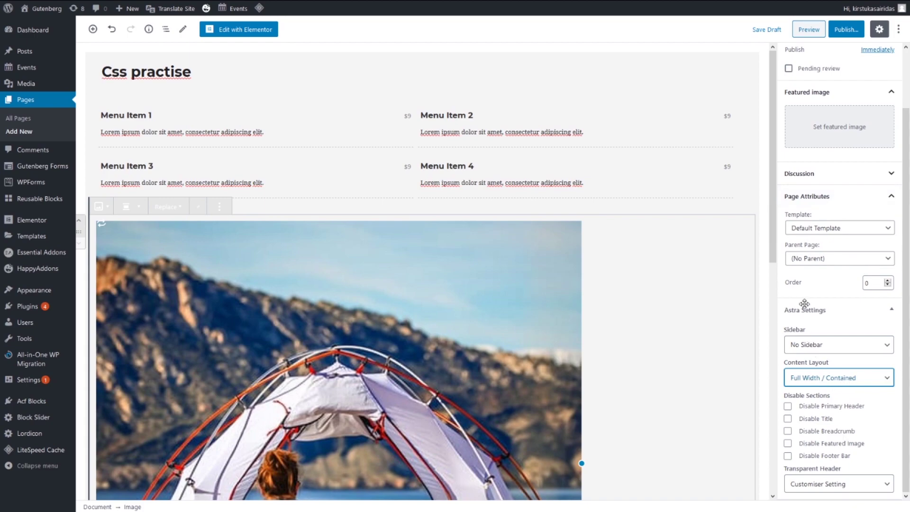
Step: Publish the page and open its live view in a separate tab
{"action": "left_click", "coordinate": [845, 31]}
{"action": "left_click", "coordinate": [844, 29]}
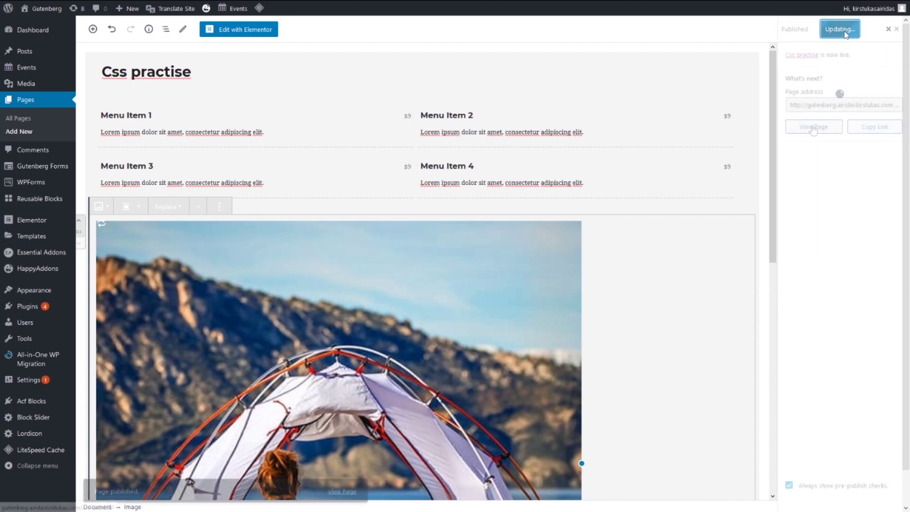
{"action": "right_click", "coordinate": [818, 133]}
{"action": "left_click", "coordinate": [822, 137]}
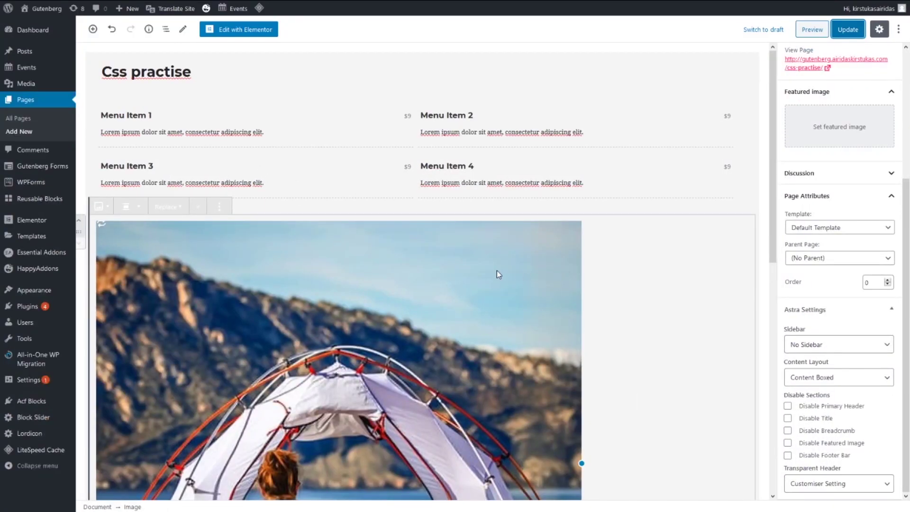
Step: Give the Price List block custom CSS with a solid border, 3px wide, in colour #fb2056
{"action": "left_click", "coordinate": [97, 63]}
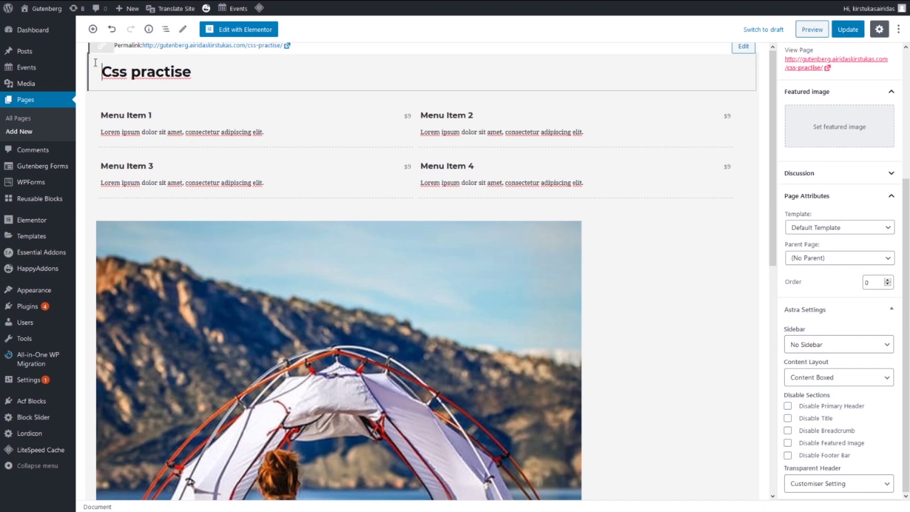
{"action": "left_click", "coordinate": [120, 132]}
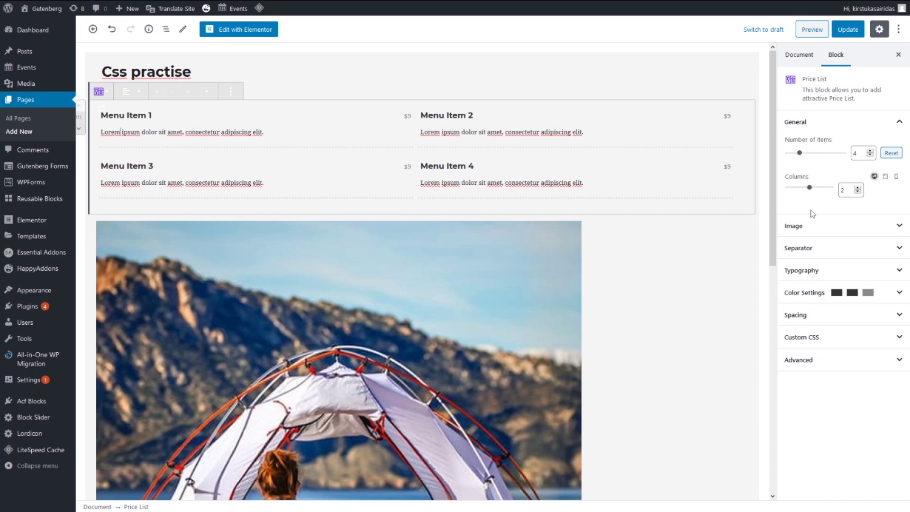
{"action": "left_click", "coordinate": [849, 340]}
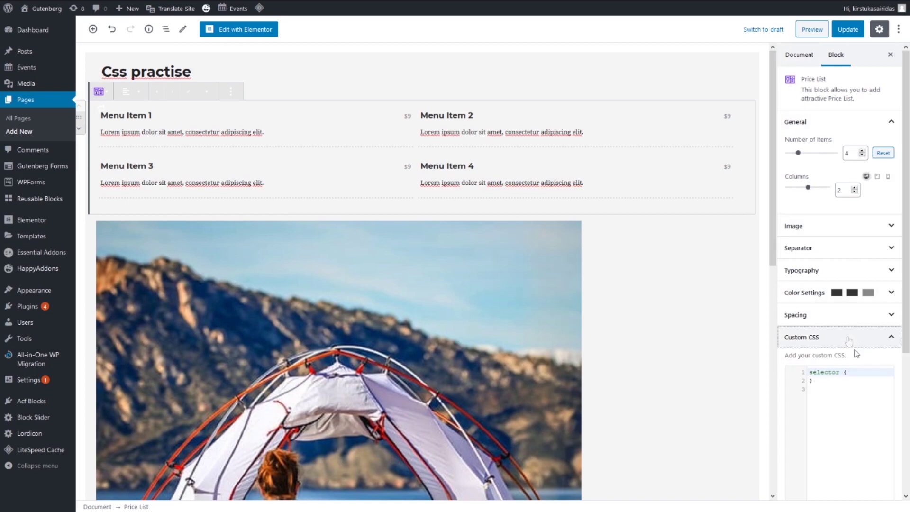
{"action": "key", "text": "Return"}
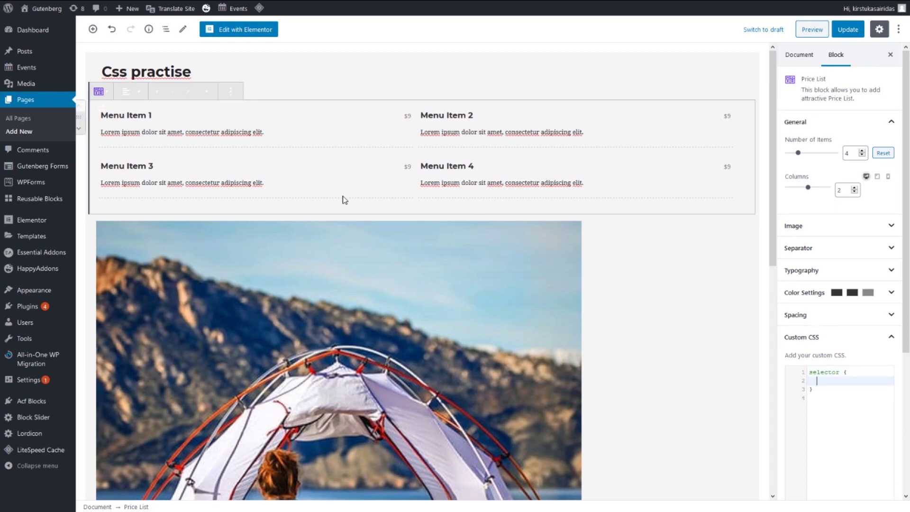
{"action": "scroll", "coordinate": [817, 321], "scroll_direction": "down", "scroll_amount": 4}
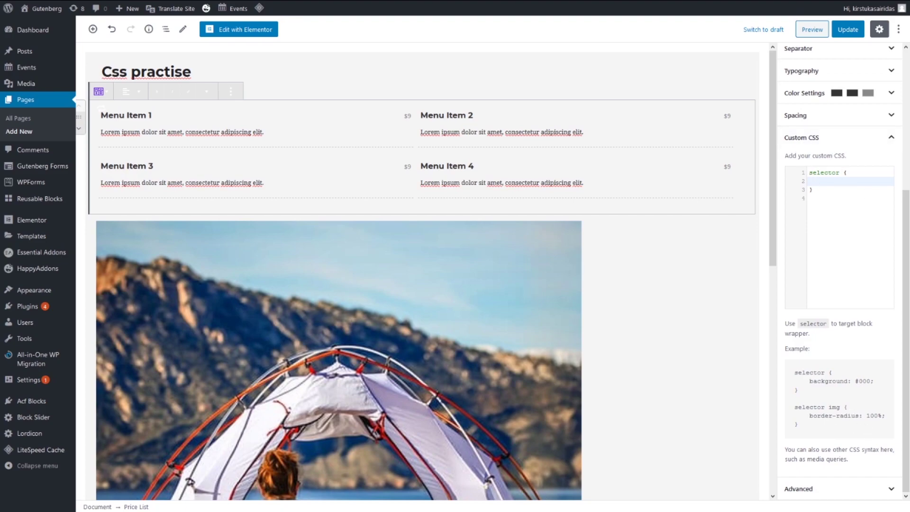
{"action": "type", "text": "border-style:solid;    border-width: 3px;    border-color: #fb2056;"}
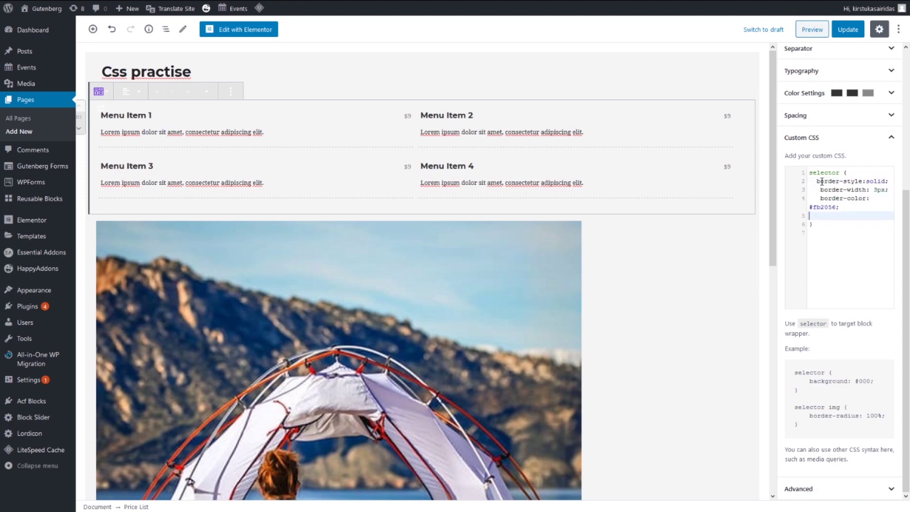
Step: Give the tent image block custom CSS with a solid 3px border in colour #c3ef10, and update the page
{"action": "left_click", "coordinate": [127, 246]}
{"action": "left_click", "coordinate": [853, 366]}
{"action": "left_click", "coordinate": [851, 403]}
{"action": "key", "text": "Return"}
{"action": "type", "text": "border-style:solid; border-width: 3px; border-color: #c3ef10;"}
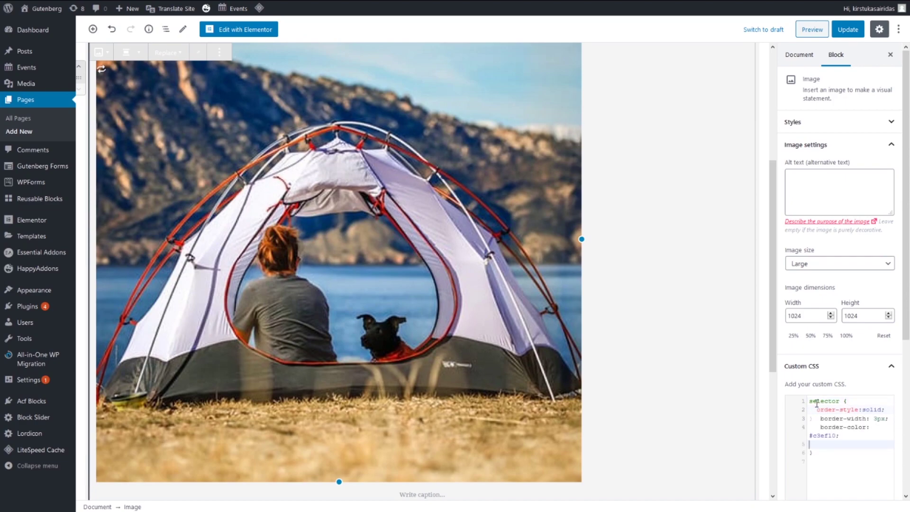
{"action": "left_click", "coordinate": [846, 29]}
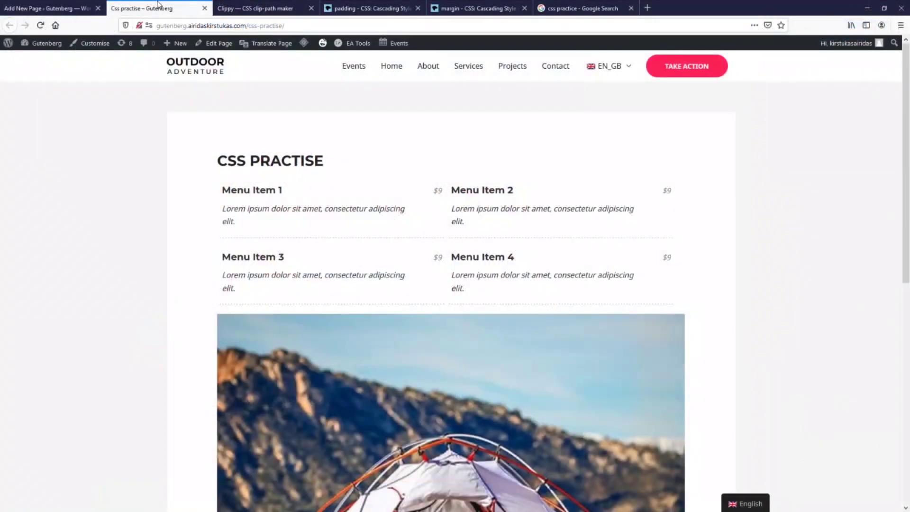
Step: Reload the published Css practise page and check the borders around the price list and the image in full screen
{"action": "left_click", "coordinate": [40, 25]}
{"action": "key", "text": "F11"}
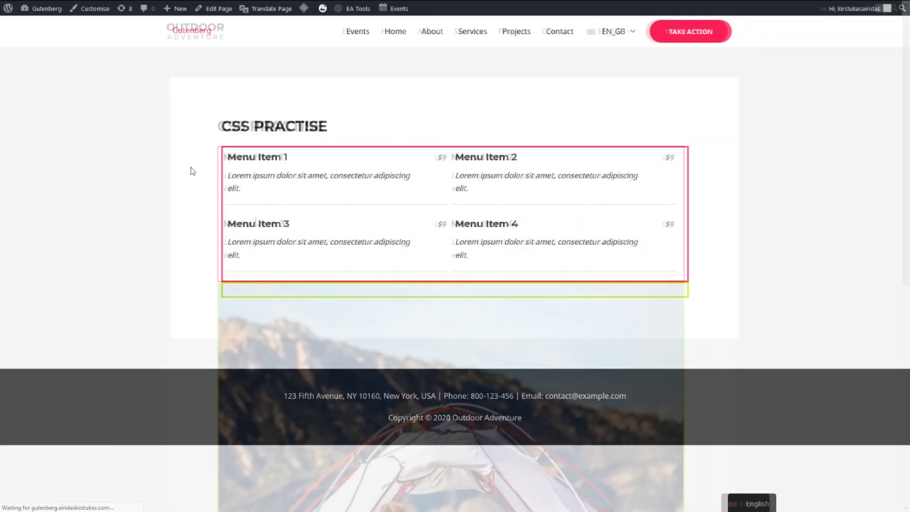
{"action": "scroll", "coordinate": [385, 315], "scroll_direction": "down", "scroll_amount": 3}
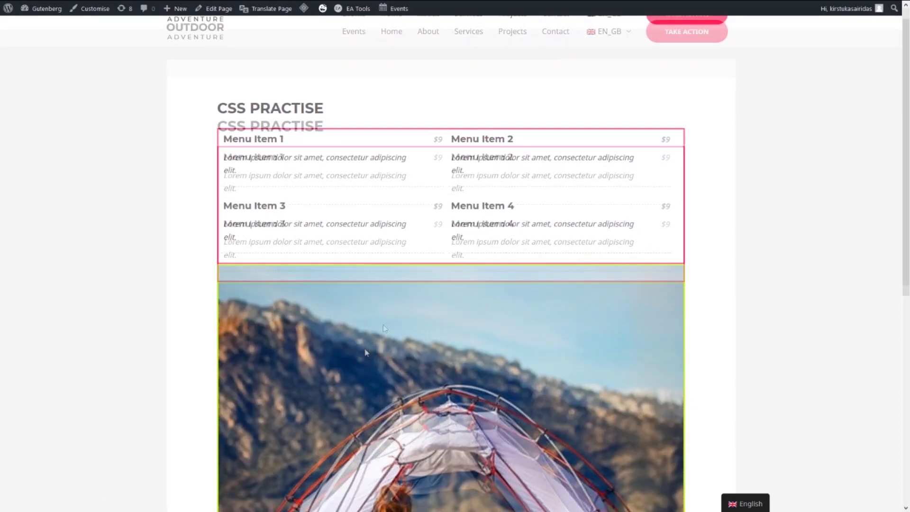
{"action": "scroll", "coordinate": [245, 453], "scroll_direction": "down", "scroll_amount": 3}
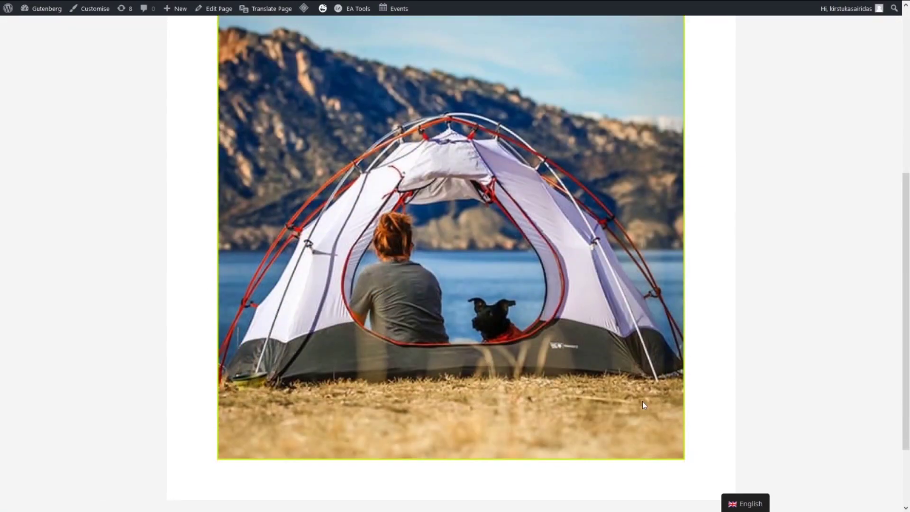
{"action": "scroll", "coordinate": [322, 167], "scroll_direction": "up", "scroll_amount": 3}
{"action": "scroll", "coordinate": [322, 170], "scroll_direction": "up", "scroll_amount": 2}
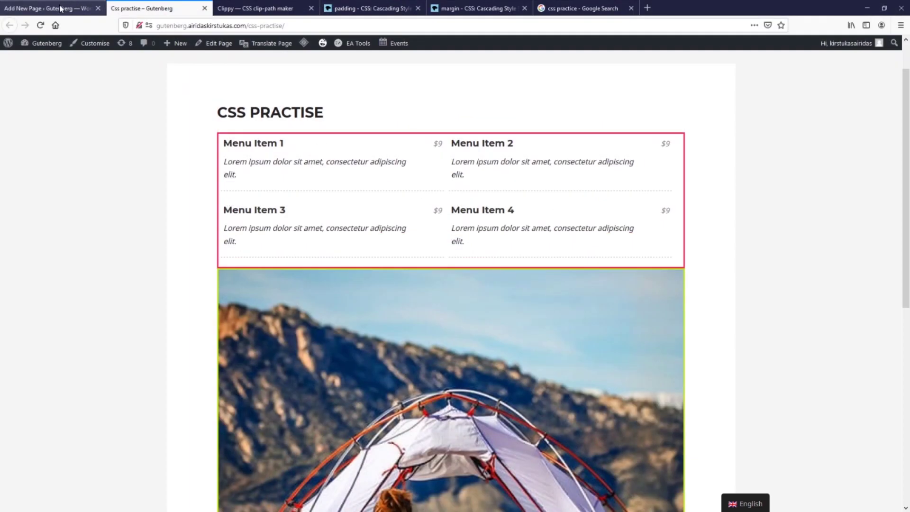
Step: Return to the page editor and look over the price list and the bordered image block
{"action": "left_click", "coordinate": [60, 8]}
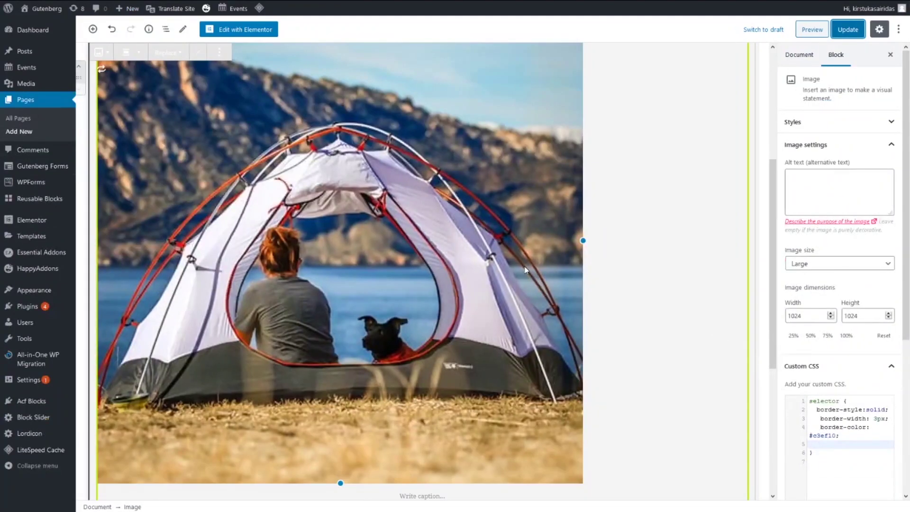
{"action": "scroll", "coordinate": [735, 359], "scroll_direction": "down", "scroll_amount": 2}
{"action": "scroll", "coordinate": [551, 270], "scroll_direction": "up", "scroll_amount": 6}
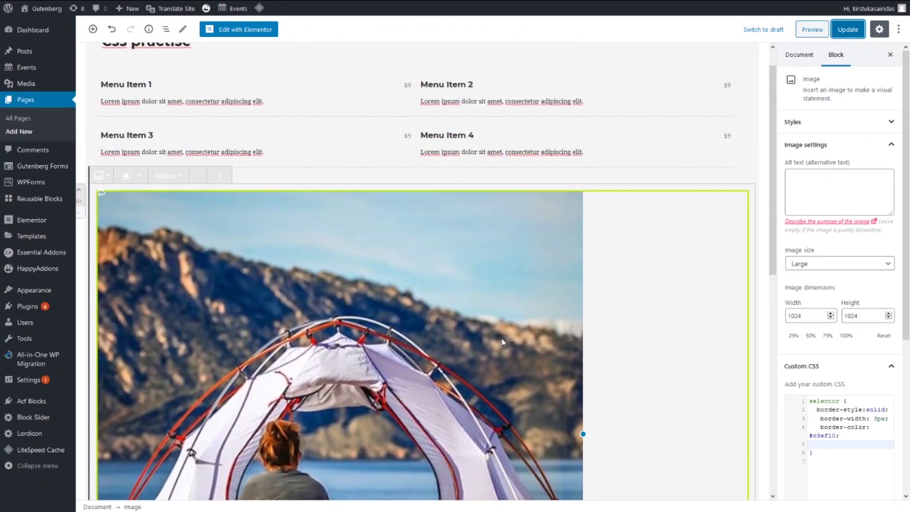
{"action": "scroll", "coordinate": [503, 340], "scroll_direction": "down", "scroll_amount": 2}
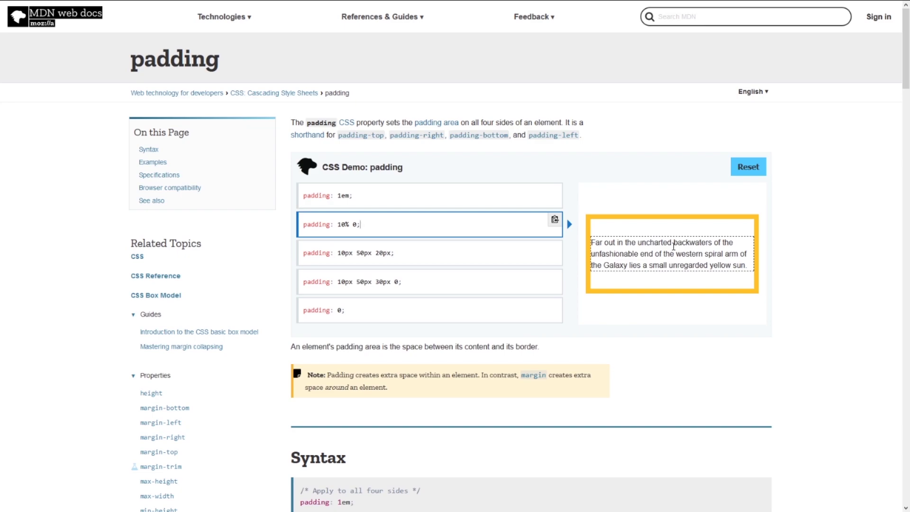
Step: Try the MDN padding demo's examples 1em, 10% 0, 10px 50px 20px, 10px 50px 30px 0 and 0, comparing their effect on the preview box
{"action": "left_click", "coordinate": [467, 198]}
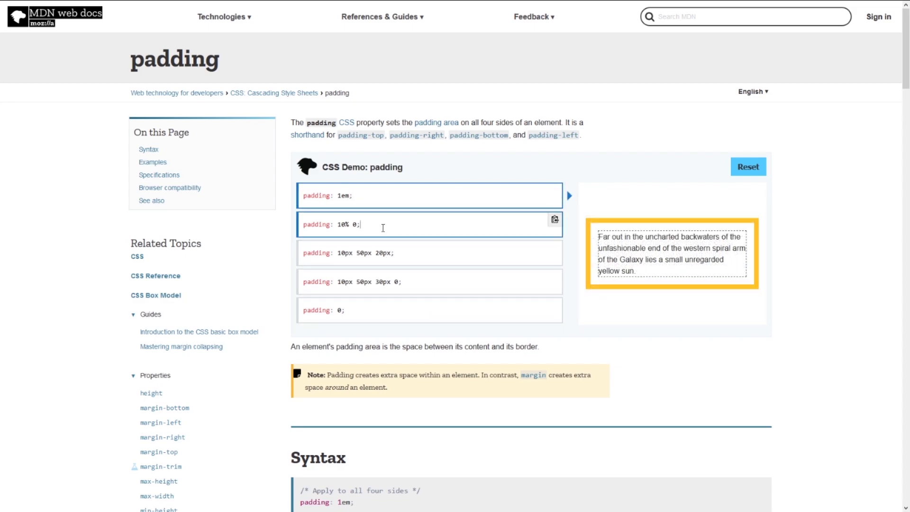
{"action": "left_click", "coordinate": [383, 228]}
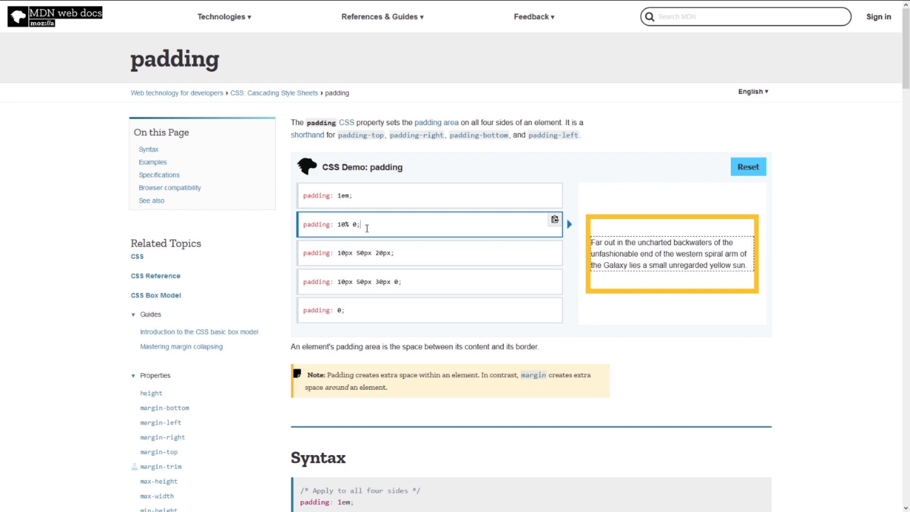
{"action": "left_click", "coordinate": [346, 253]}
{"action": "left_click", "coordinate": [364, 283]}
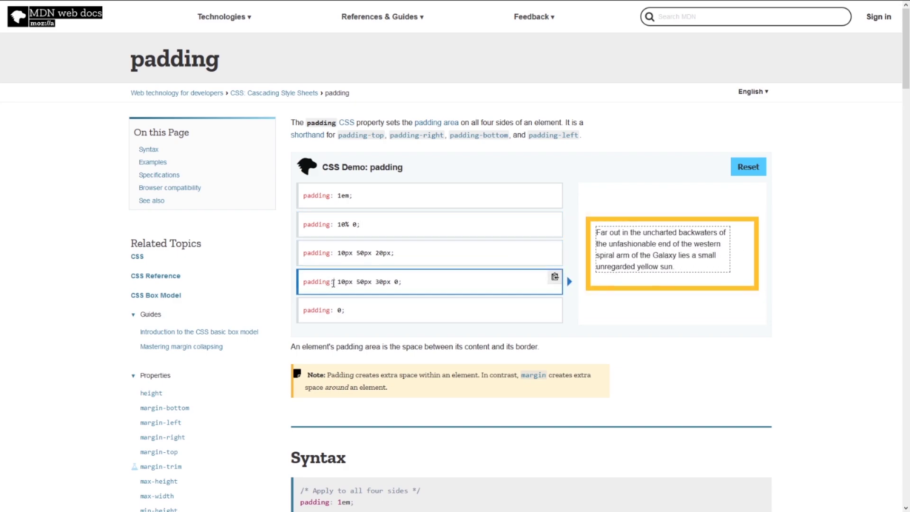
{"action": "left_click", "coordinate": [356, 310]}
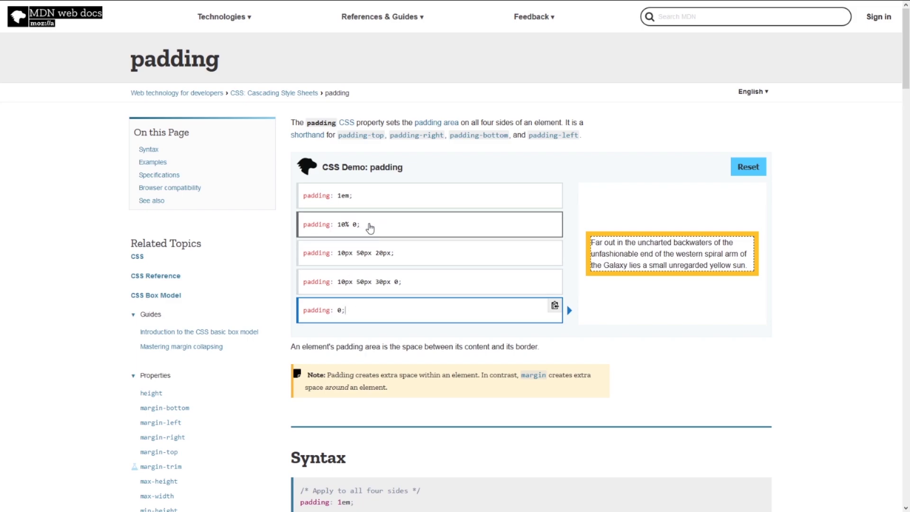
Step: Copy padding: 10% 0; from the MDN demo into the tent image block's custom CSS and update the page
{"action": "left_click", "coordinate": [347, 224]}
{"action": "key", "text": "ctrl+a"}
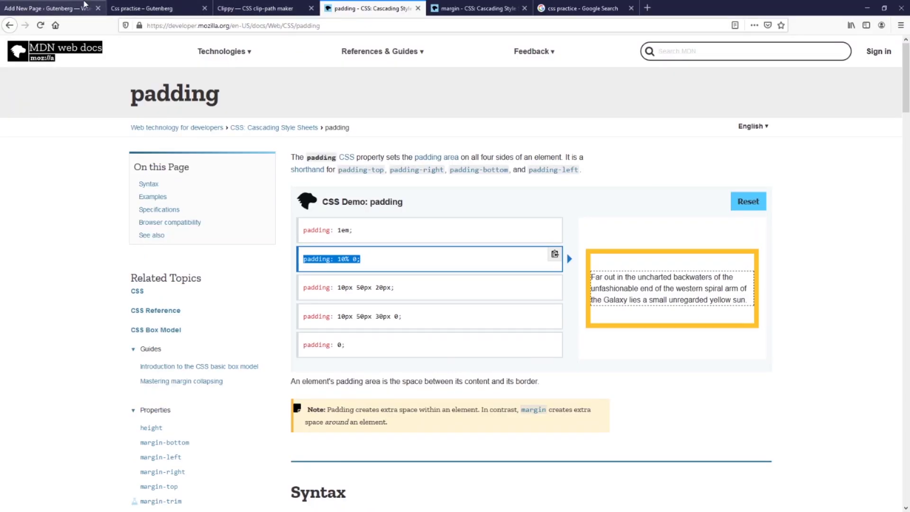
{"action": "left_click", "coordinate": [40, 8]}
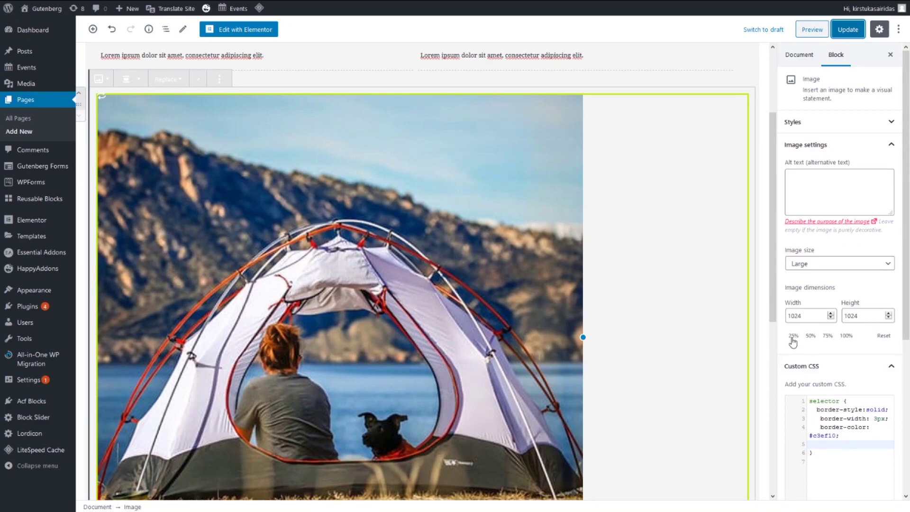
{"action": "left_click", "coordinate": [820, 446]}
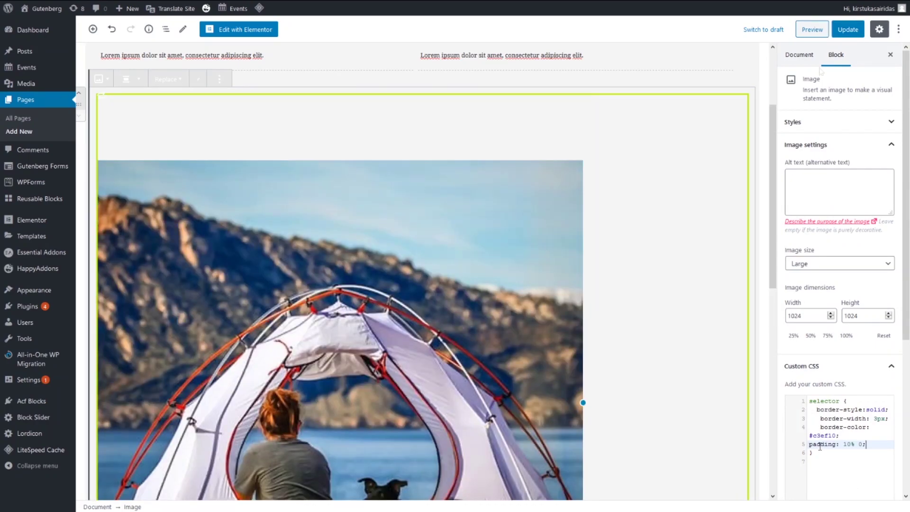
{"action": "left_click", "coordinate": [849, 30]}
Step: Reload the published Css practise page and inspect the padding above and below the tent image
{"action": "left_click", "coordinate": [143, 8]}
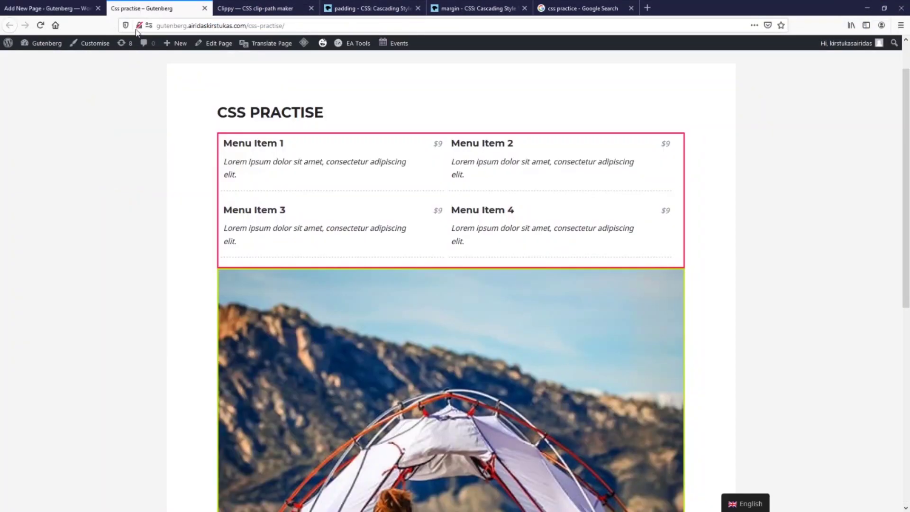
{"action": "scroll", "coordinate": [457, 339], "scroll_direction": "down", "scroll_amount": 7}
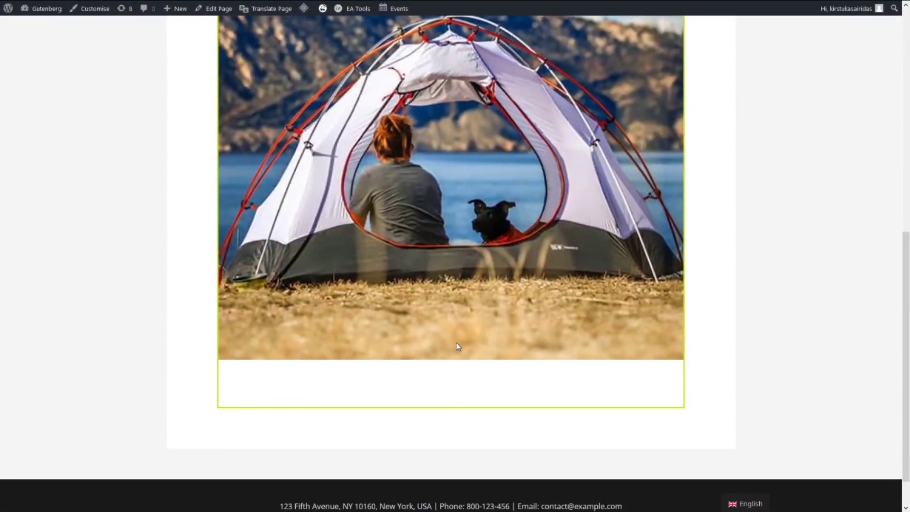
{"action": "scroll", "coordinate": [460, 384], "scroll_direction": "up", "scroll_amount": 5}
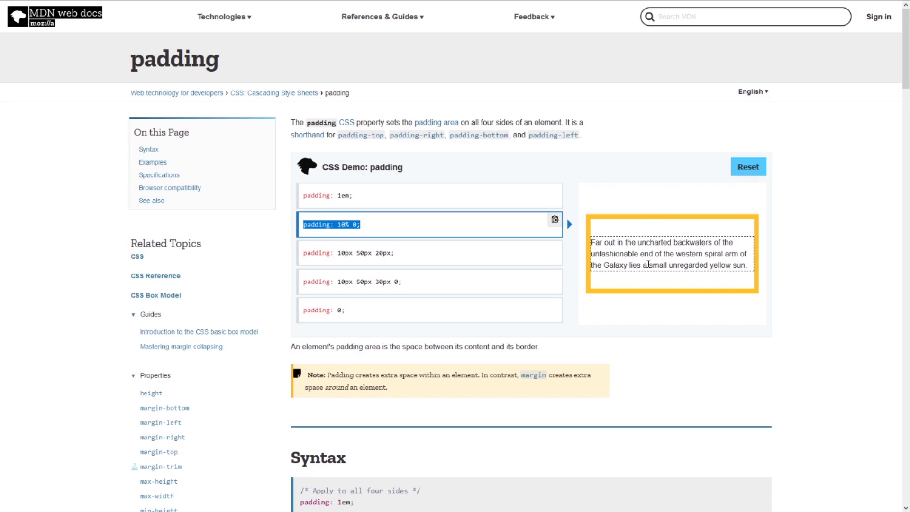
Step: Replace the tent image's padding declaration with padding: 10px 50px 30px 0; from the MDN demo, update, and check the published page
{"action": "left_click", "coordinate": [429, 287]}
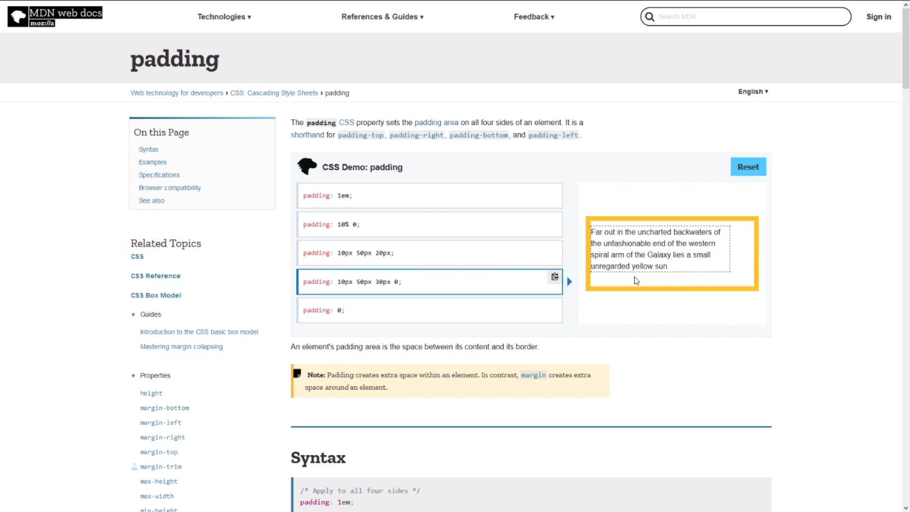
{"action": "left_click_drag", "start_coordinate": [424, 286], "coordinate": [266, 290]}
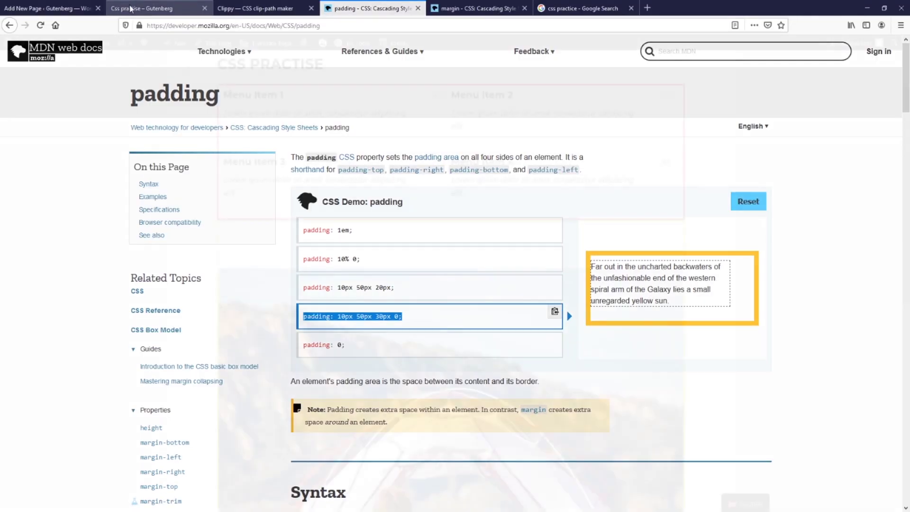
{"action": "left_click", "coordinate": [131, 9]}
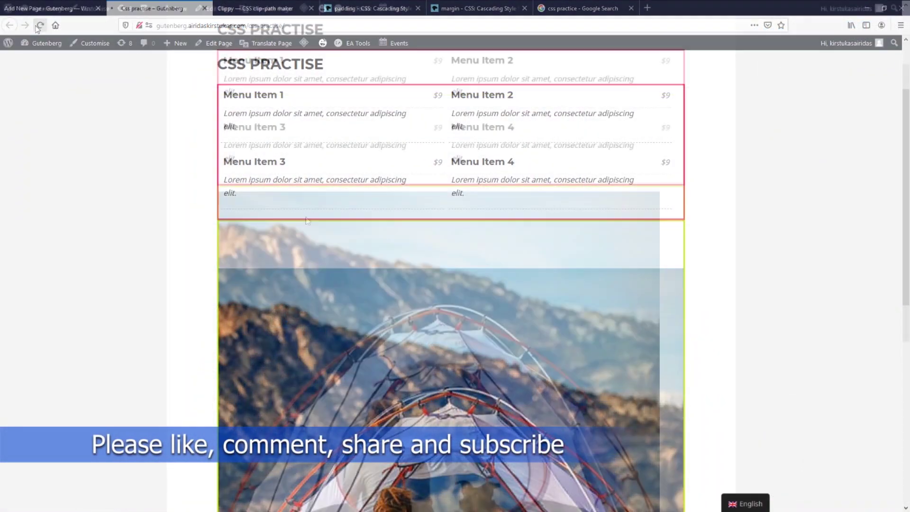
{"action": "scroll", "coordinate": [493, 192], "scroll_direction": "down", "scroll_amount": 5}
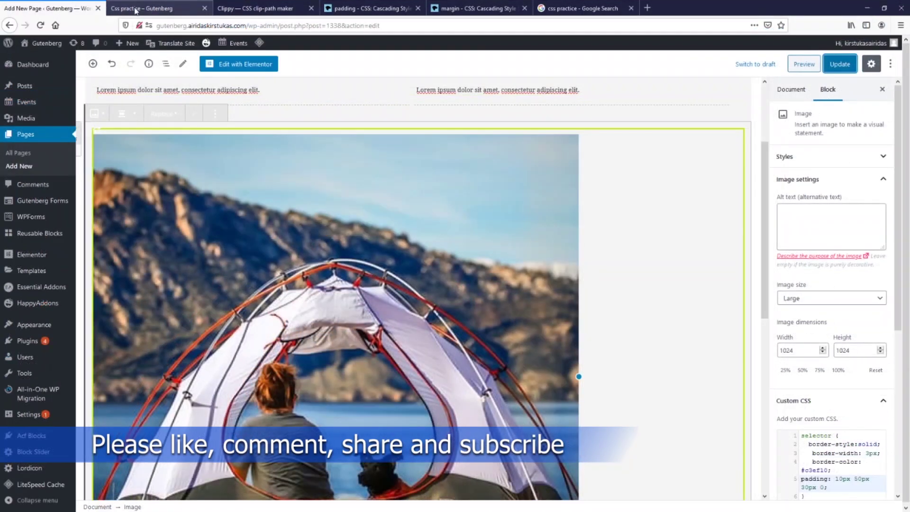
{"action": "left_click", "coordinate": [152, 8]}
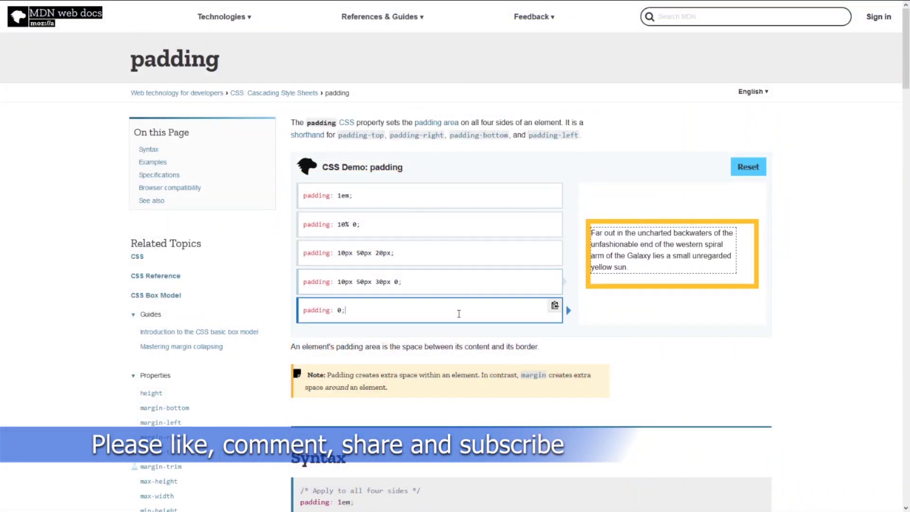
Step: Replace the tent image's padding declaration with padding: 1em; copied from the MDN demo, and update the page
{"action": "left_click", "coordinate": [352, 202]}
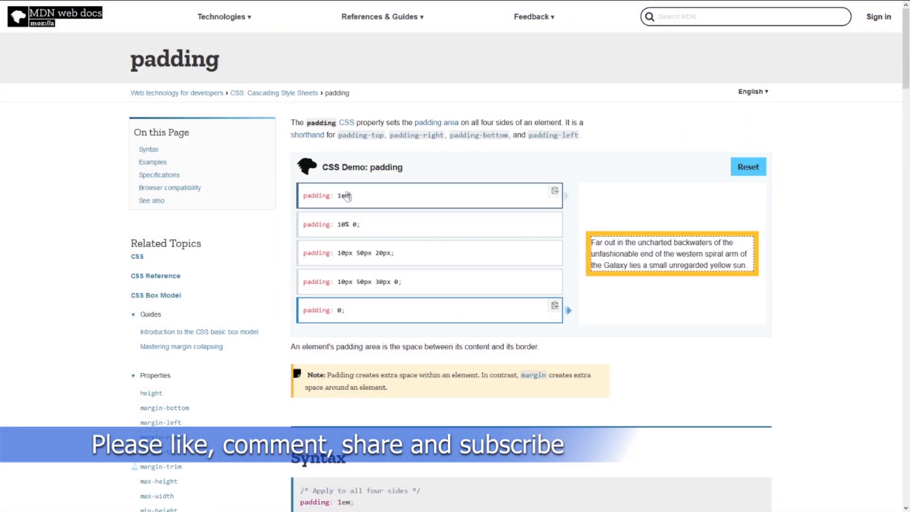
{"action": "left_click_drag", "start_coordinate": [373, 201], "coordinate": [300, 194]}
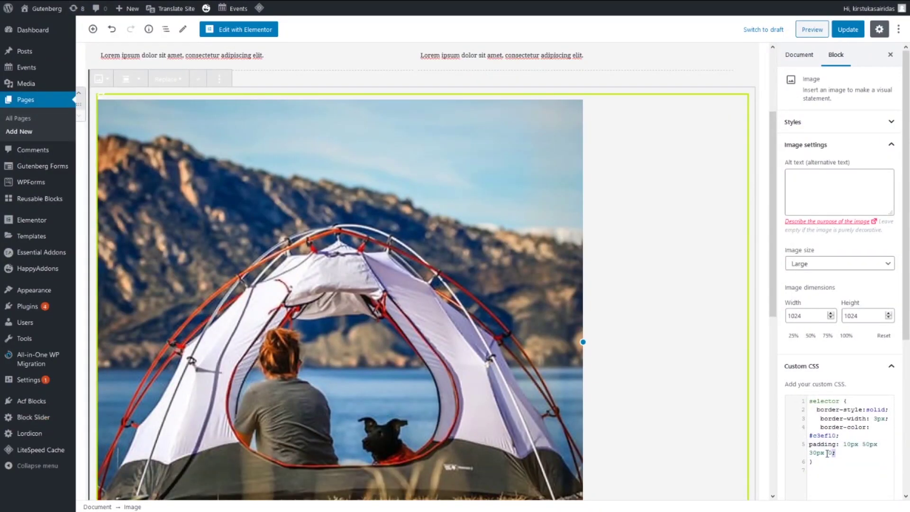
{"action": "left_click_drag", "start_coordinate": [837, 453], "coordinate": [806, 448]}
{"action": "key", "text": "BackSpace"}
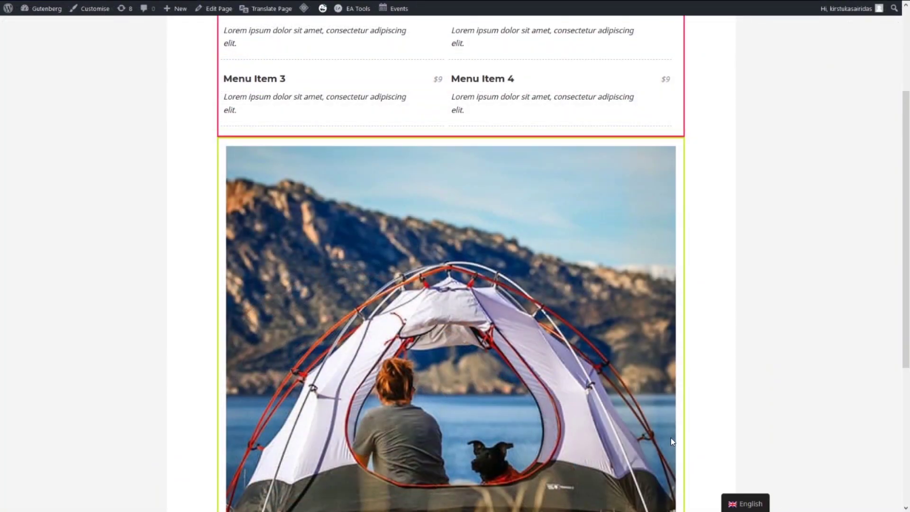
Step: Inspect the padding on all sides of the tent image on the published Css practise page
{"action": "scroll", "coordinate": [671, 438], "scroll_direction": "down", "scroll_amount": 4}
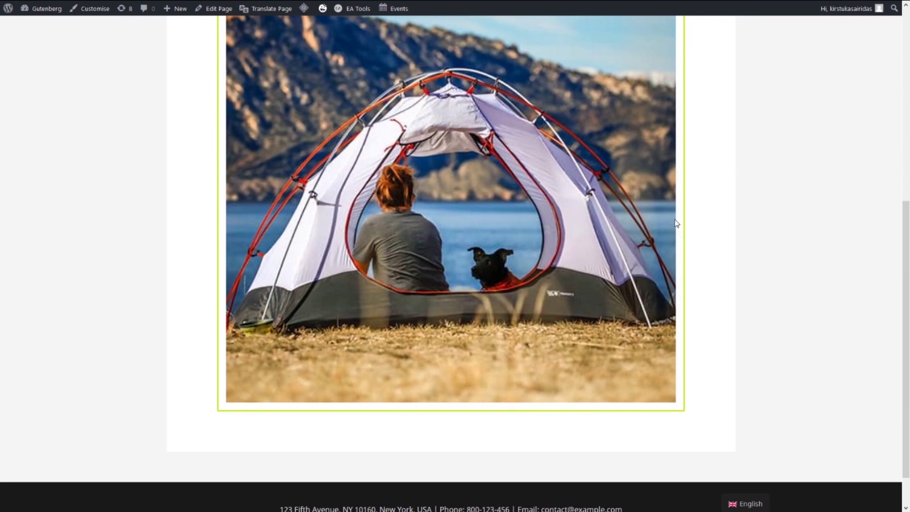
{"action": "scroll", "coordinate": [677, 223], "scroll_direction": "up", "scroll_amount": 6}
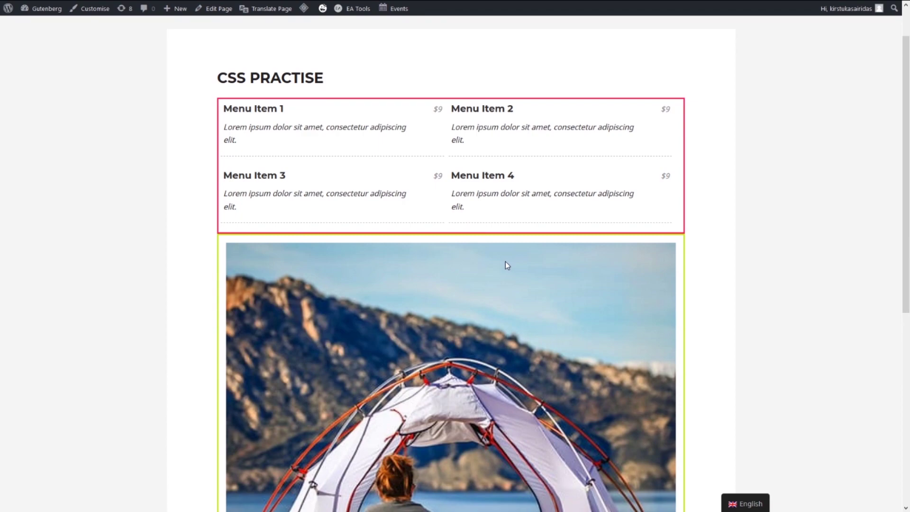
{"action": "scroll", "coordinate": [475, 265], "scroll_direction": "down", "scroll_amount": 5}
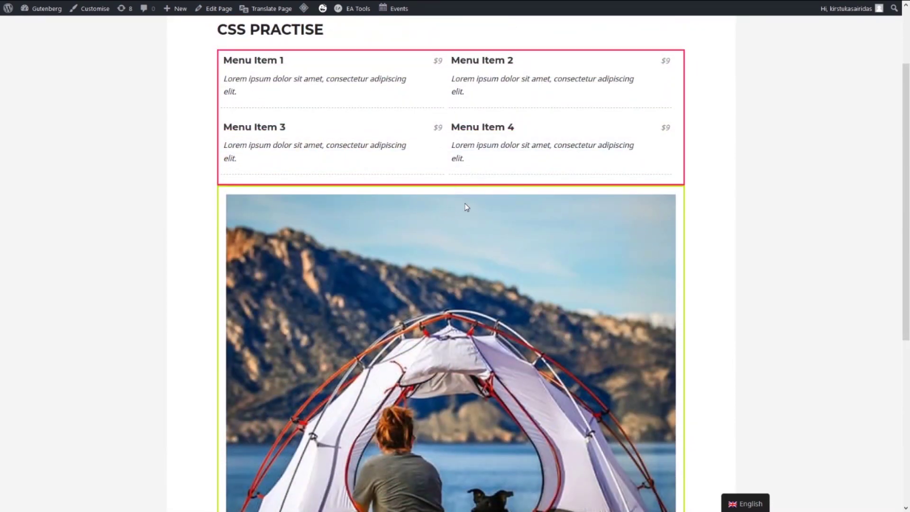
Step: Switch to the MDN margin reference and copy the declaration margin: 1em; from its demo
{"action": "mouse_move", "coordinate": [418, 5]}
{"action": "left_click", "coordinate": [471, 7]}
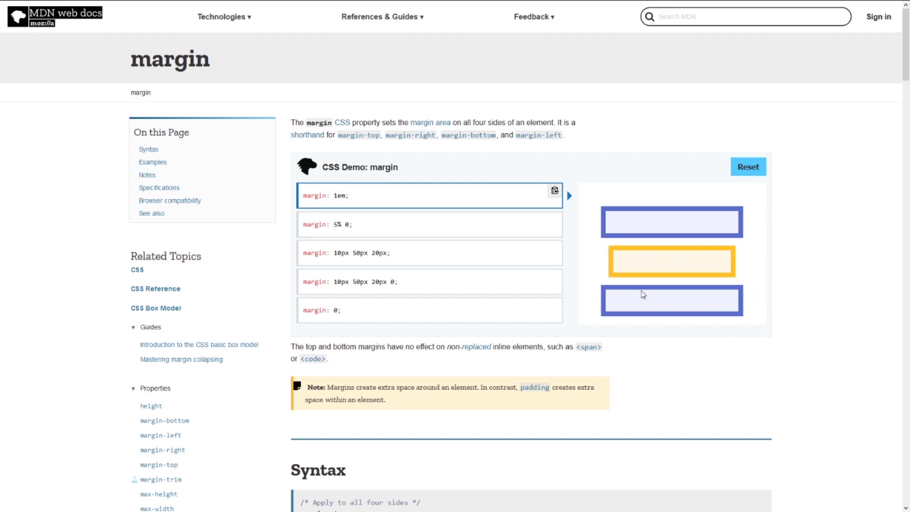
{"action": "left_click_drag", "start_coordinate": [381, 195], "coordinate": [263, 192]}
{"action": "key", "text": "ctrl+c"}
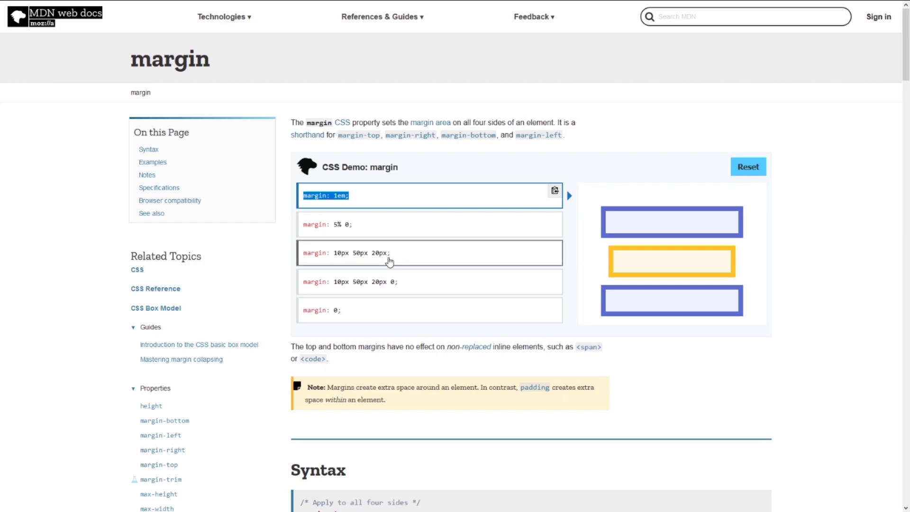
Step: Add the copied margin: 1em; on a new line below the padding in the tent image's custom CSS, and update the page
{"action": "left_click", "coordinate": [205, 3]}
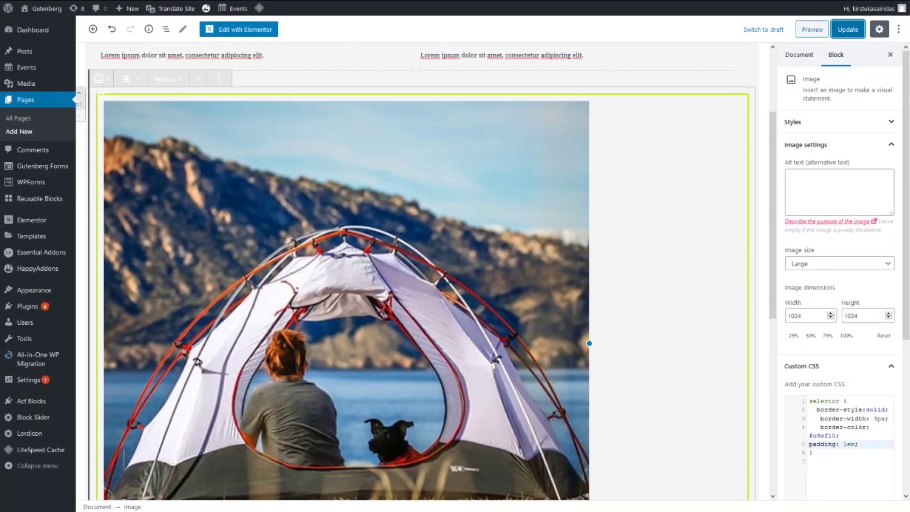
{"action": "left_click", "coordinate": [864, 445]}
{"action": "key", "text": "Return"}
{"action": "key", "text": "ctrl+v"}
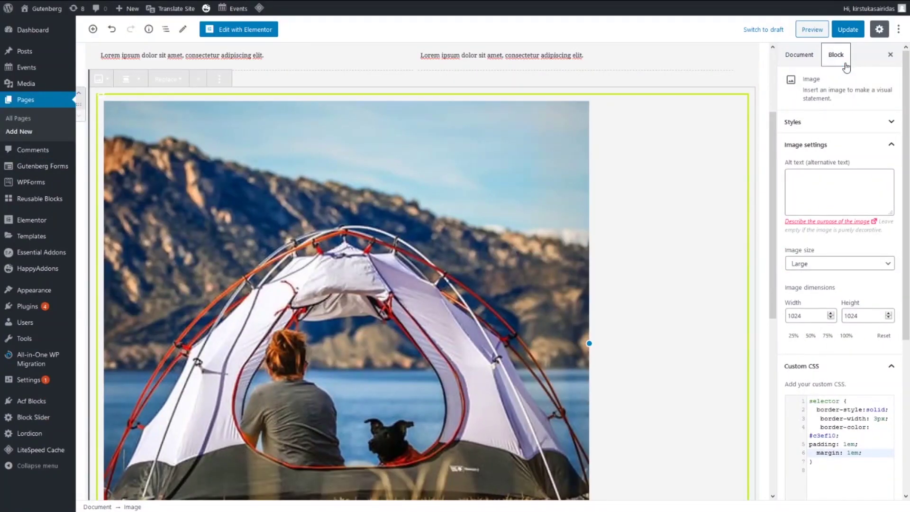
{"action": "left_click", "coordinate": [848, 29]}
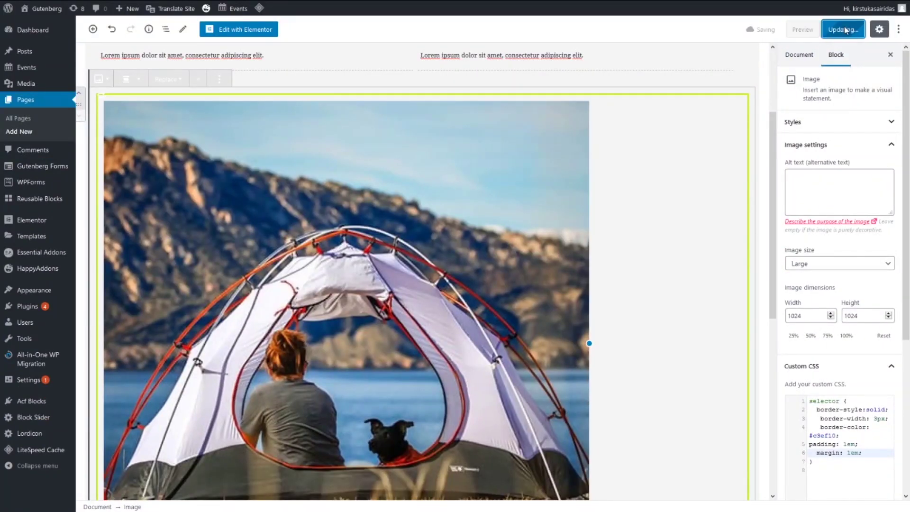
Step: Check the margin around the tent image on the published page, and return to the page editor
{"action": "left_click", "coordinate": [177, 3]}
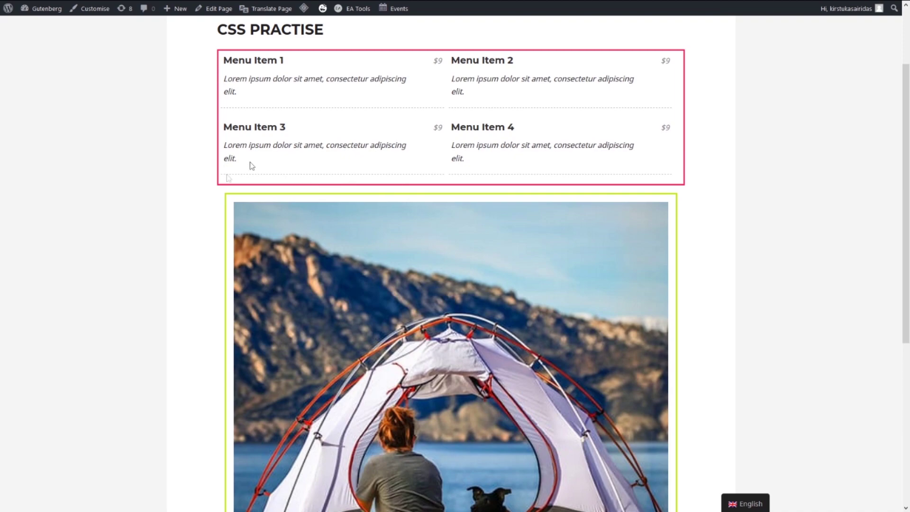
{"action": "scroll", "coordinate": [223, 266], "scroll_direction": "down", "scroll_amount": 4}
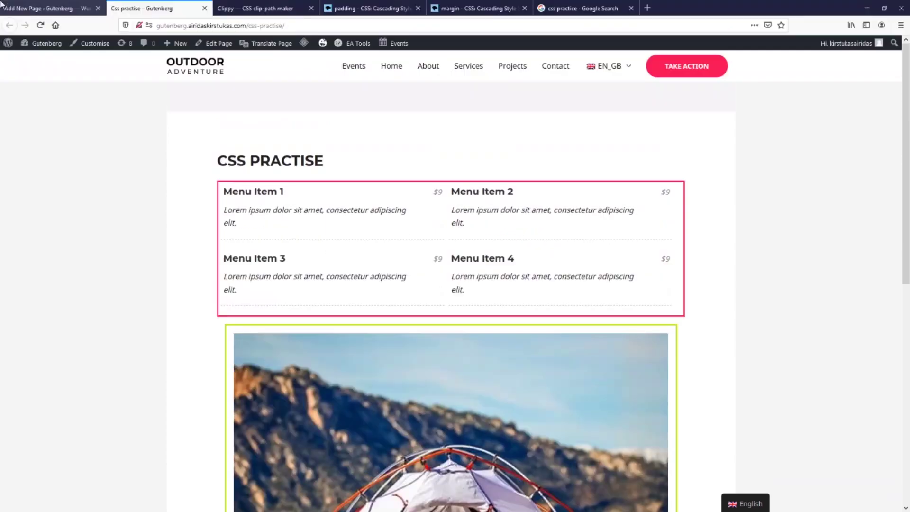
{"action": "left_click", "coordinate": [55, 8]}
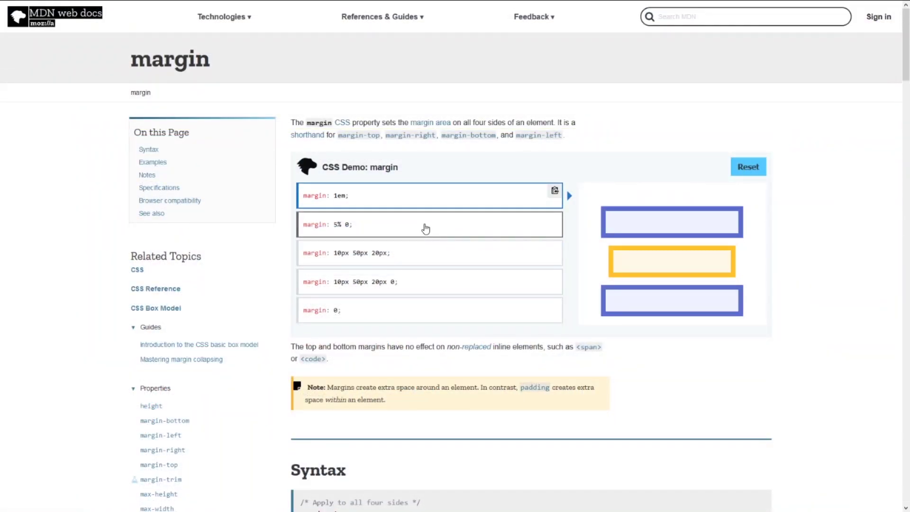
Step: Compare the MDN margin demo's examples 5% 0, 10px 50px 20px, 10px 50px 20px 0 and 0 in the preview
{"action": "left_click", "coordinate": [425, 224]}
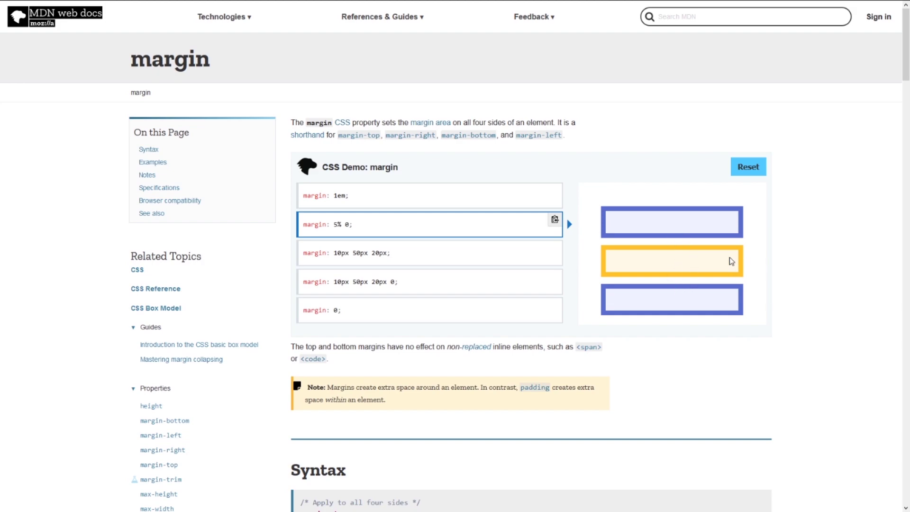
{"action": "left_click", "coordinate": [400, 244]}
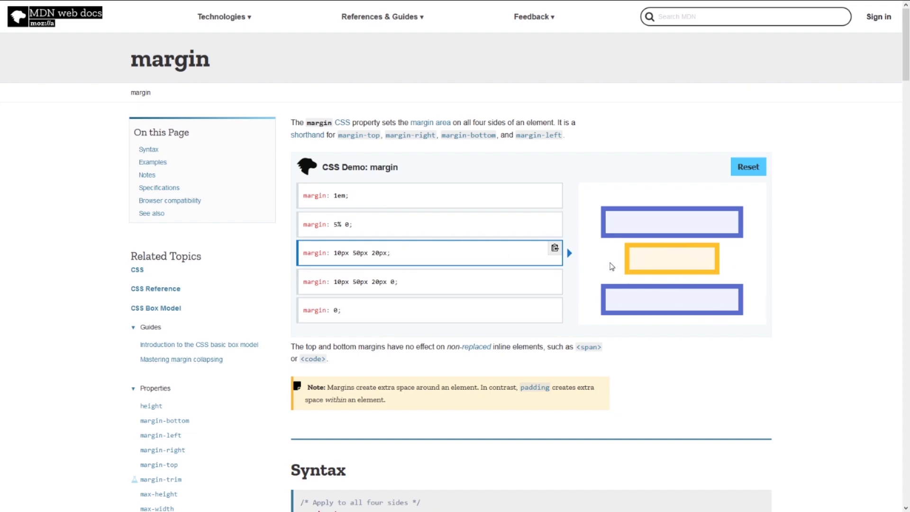
{"action": "left_click", "coordinate": [443, 281]}
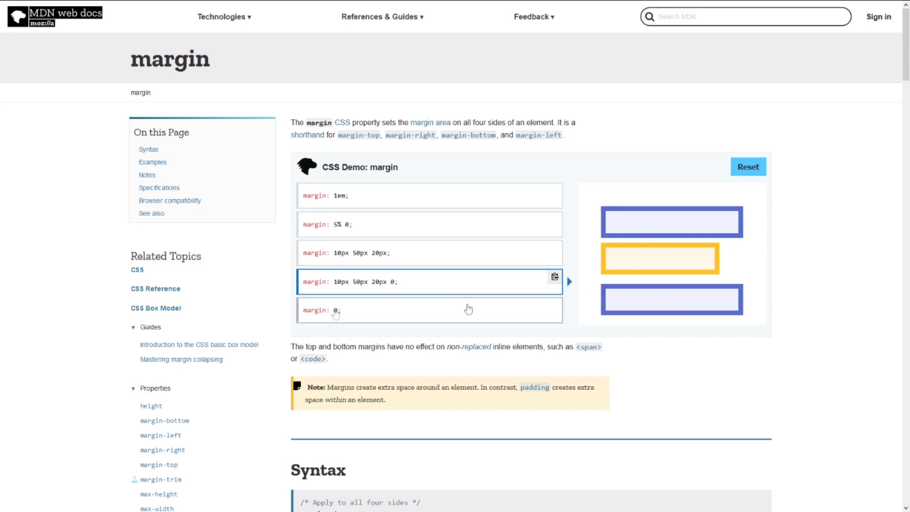
{"action": "left_click", "coordinate": [337, 310]}
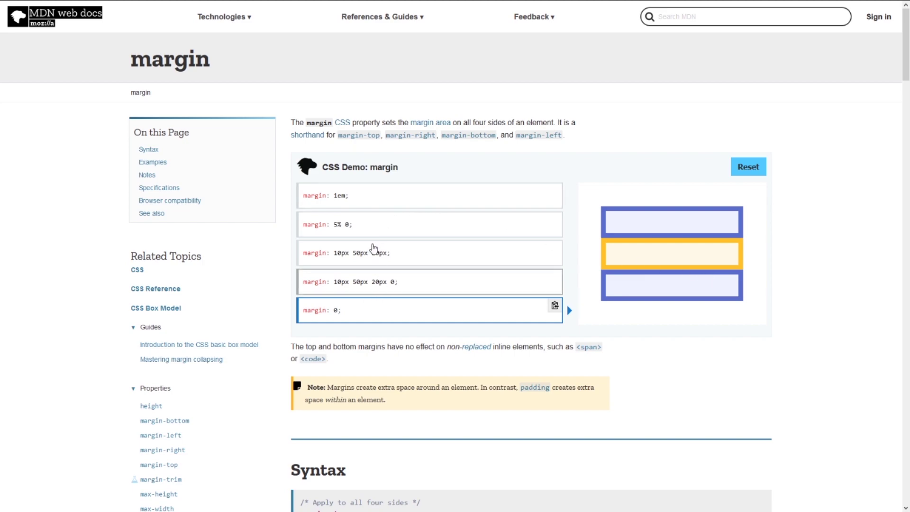
Step: Copy margin: 5% 0; from the MDN demo, replace the tent image's margin declaration with it, and update the page
{"action": "left_click", "coordinate": [380, 227]}
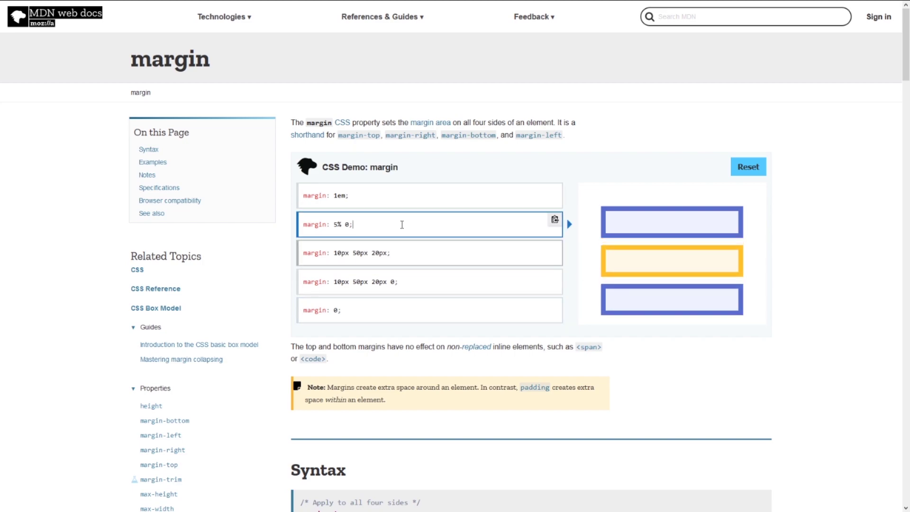
{"action": "left_click_drag", "start_coordinate": [367, 226], "coordinate": [285, 222]}
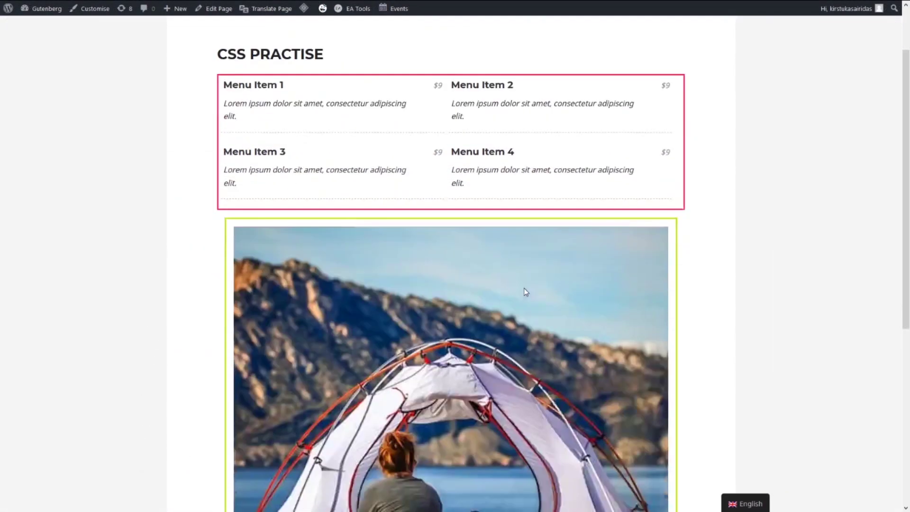
{"action": "scroll", "coordinate": [524, 288], "scroll_direction": "down", "scroll_amount": 4}
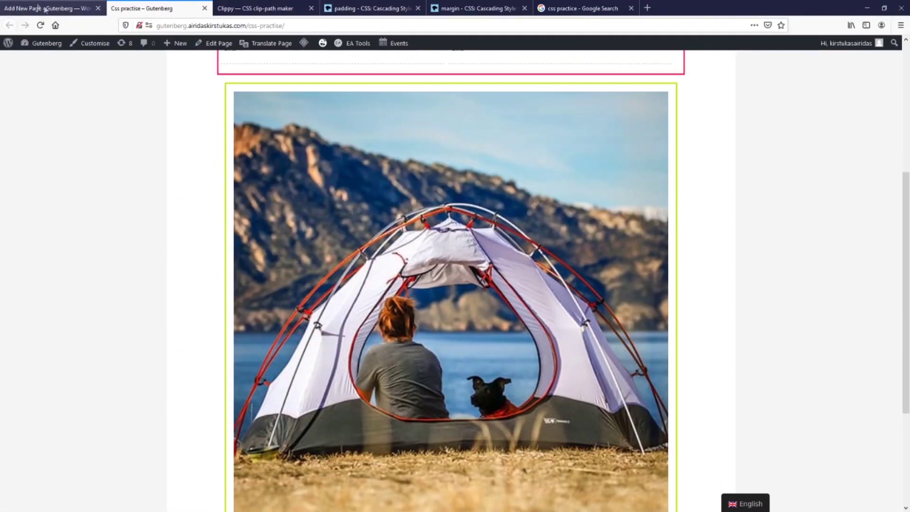
{"action": "left_click", "coordinate": [45, 9]}
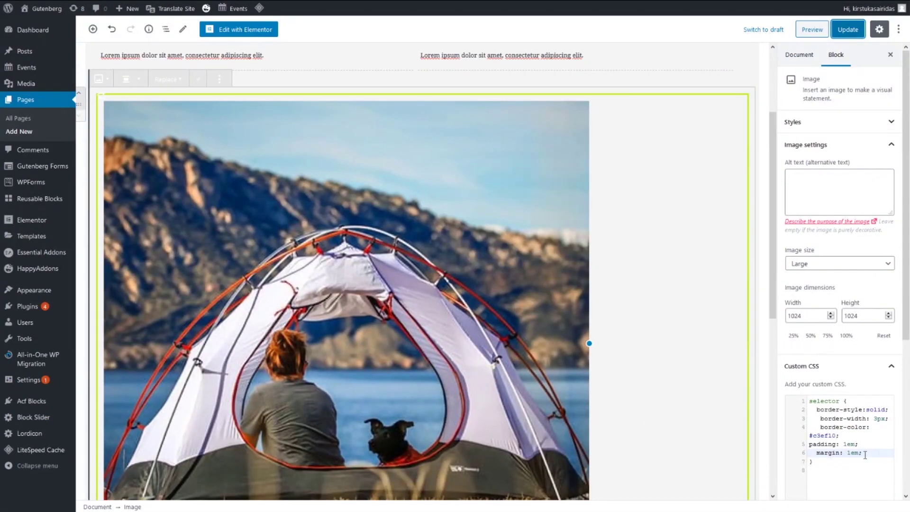
{"action": "left_click_drag", "start_coordinate": [867, 455], "coordinate": [819, 456]}
{"action": "left_click", "coordinate": [848, 30]}
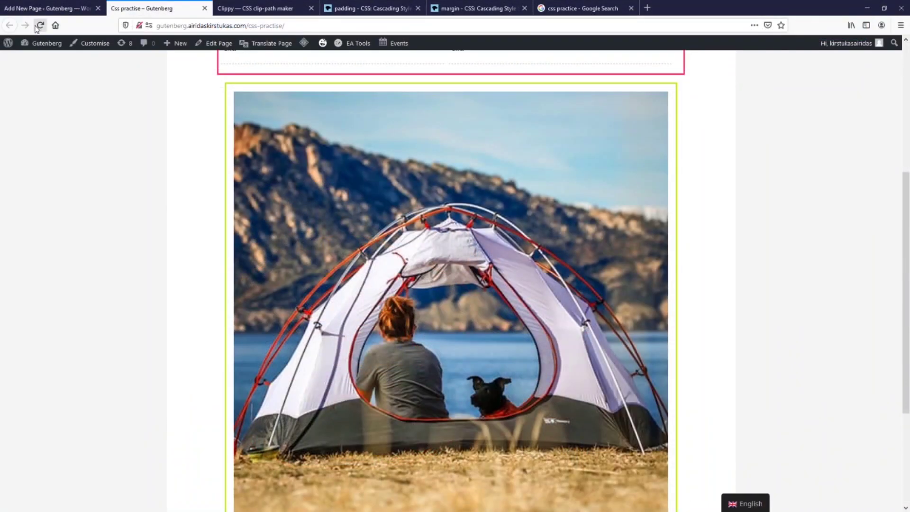
Step: Reload the published page, examine the slanted tent image above the tan price list, and open the page for editing
{"action": "left_click", "coordinate": [40, 26]}
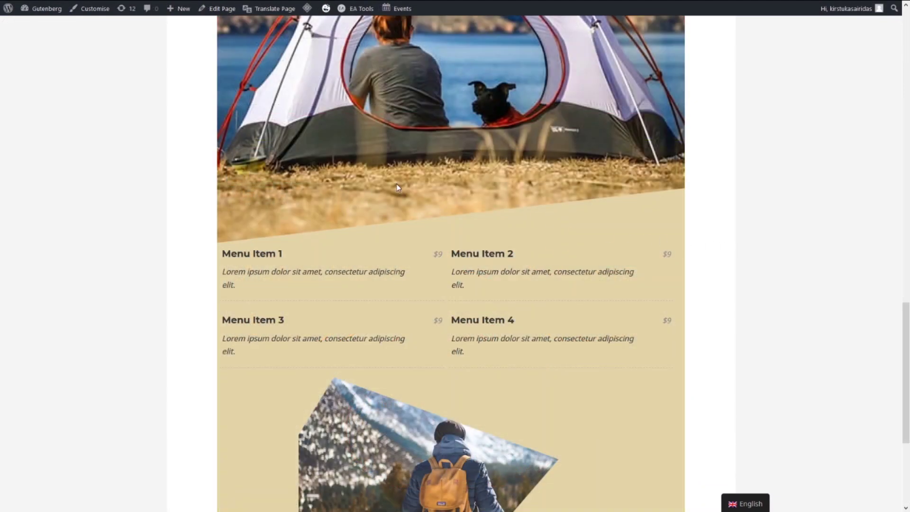
{"action": "scroll", "coordinate": [397, 188], "scroll_direction": "up", "scroll_amount": 3}
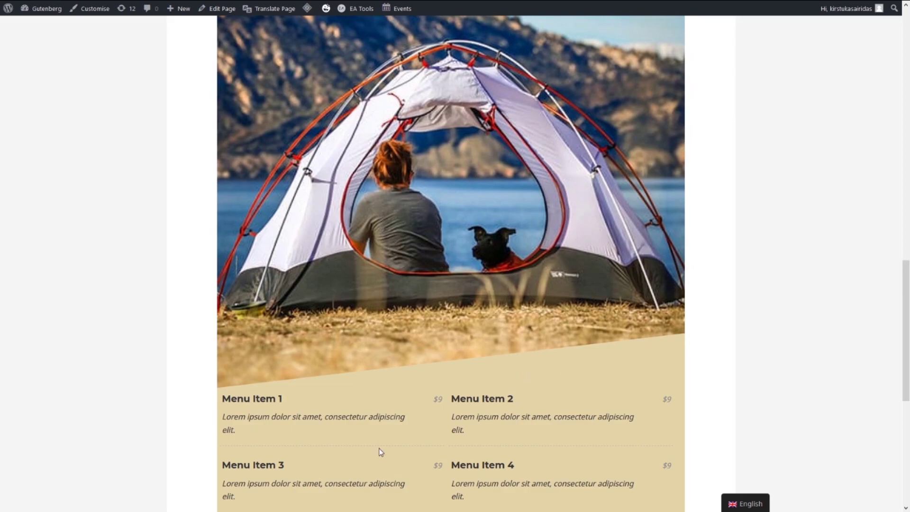
{"action": "left_click", "coordinate": [222, 8]}
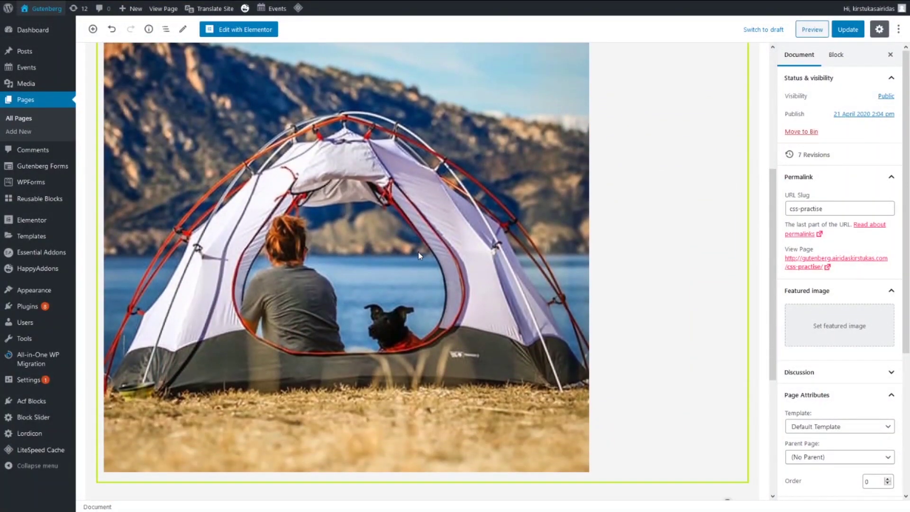
Step: Insert a Group block below the tent image and add a Price List block inside it
{"action": "scroll", "coordinate": [419, 256], "scroll_direction": "down", "scroll_amount": 2}
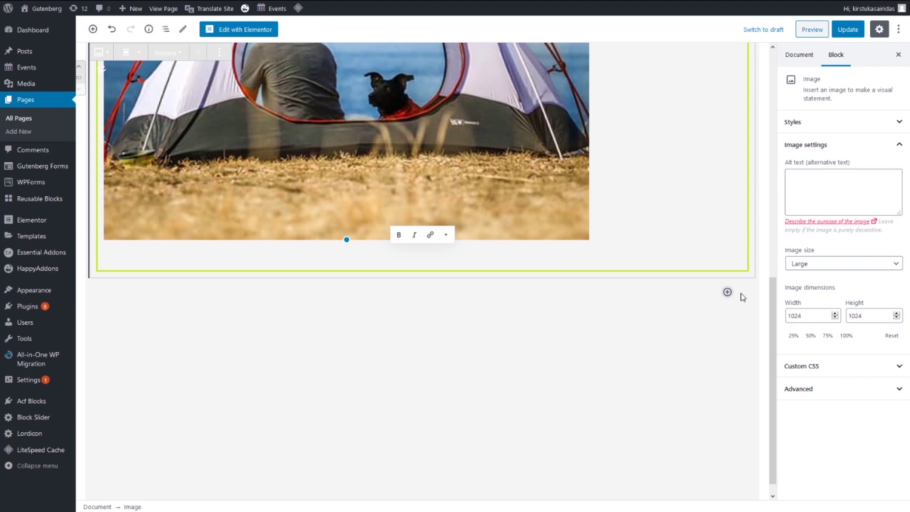
{"action": "left_click", "coordinate": [727, 293]}
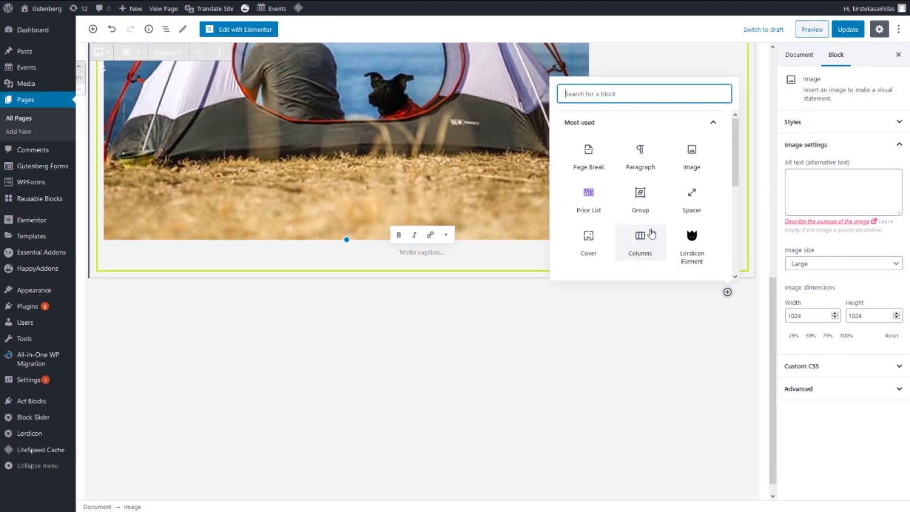
{"action": "left_click", "coordinate": [641, 201]}
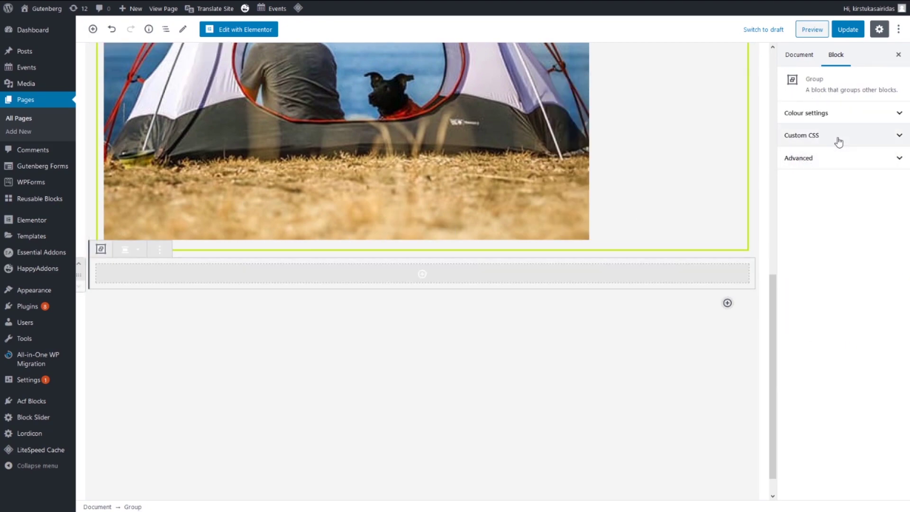
{"action": "left_click", "coordinate": [422, 275]}
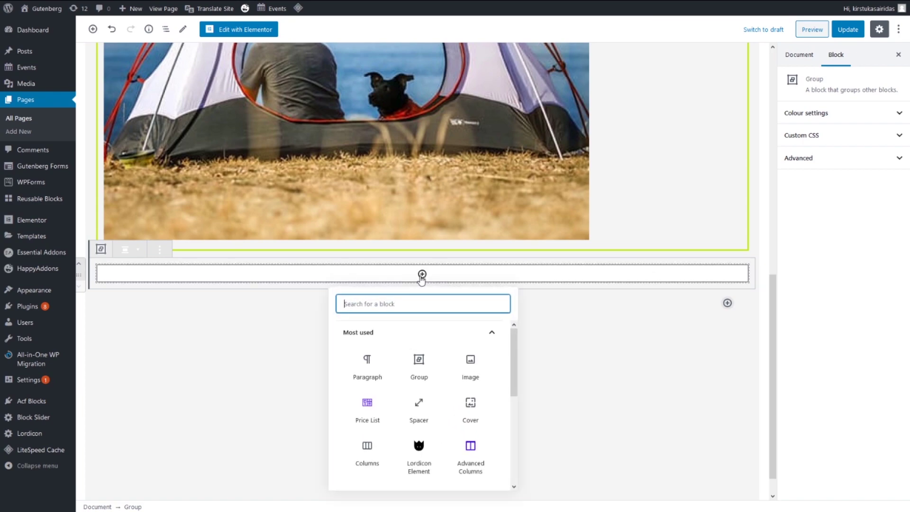
{"action": "left_click", "coordinate": [378, 412]}
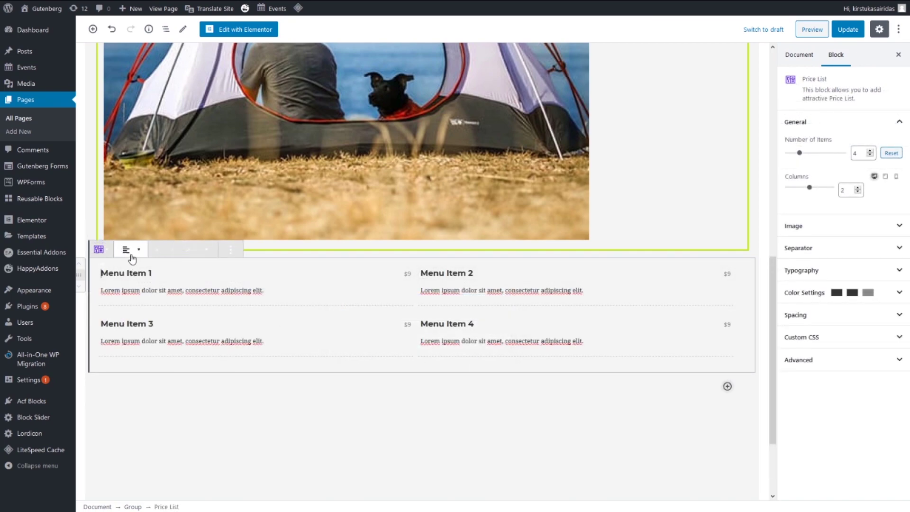
Step: Select the Group block around the new price list and set its custom background colour to #e4d4a7
{"action": "left_click", "coordinate": [166, 29]}
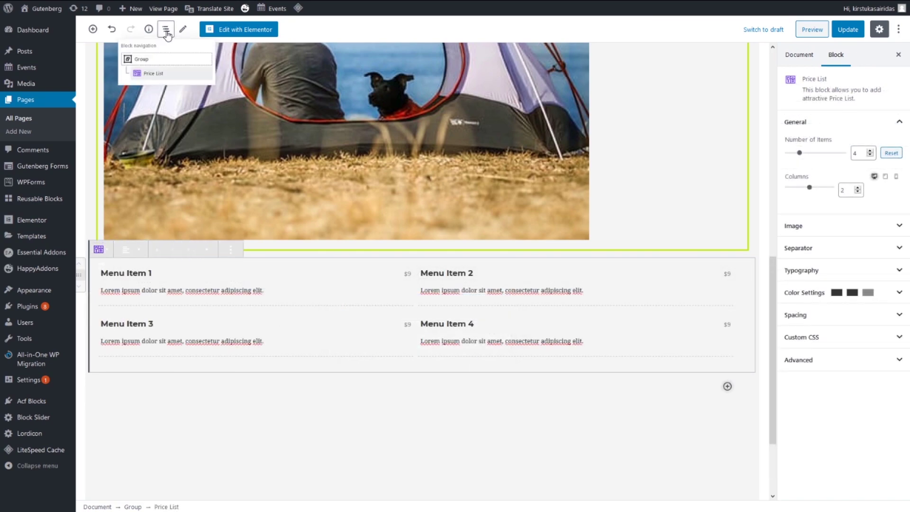
{"action": "left_click", "coordinate": [143, 59]}
{"action": "left_click", "coordinate": [835, 116]}
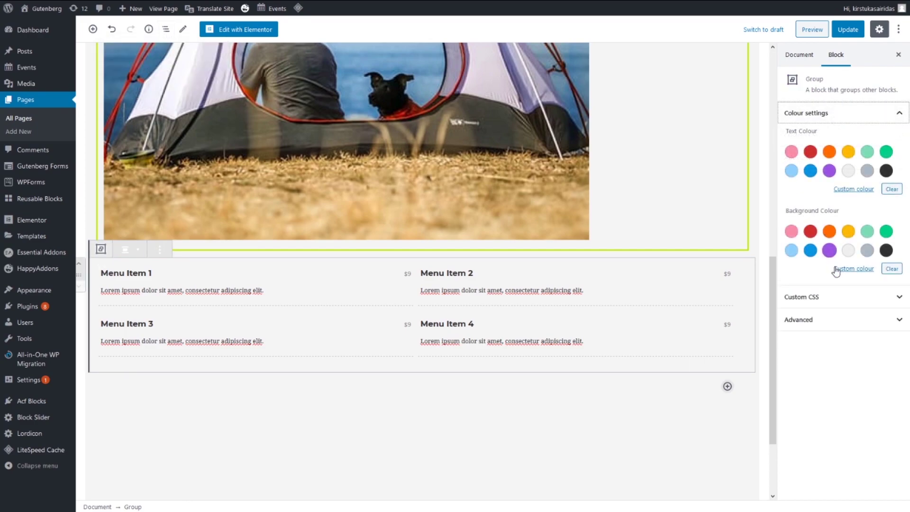
{"action": "left_click", "coordinate": [852, 269]}
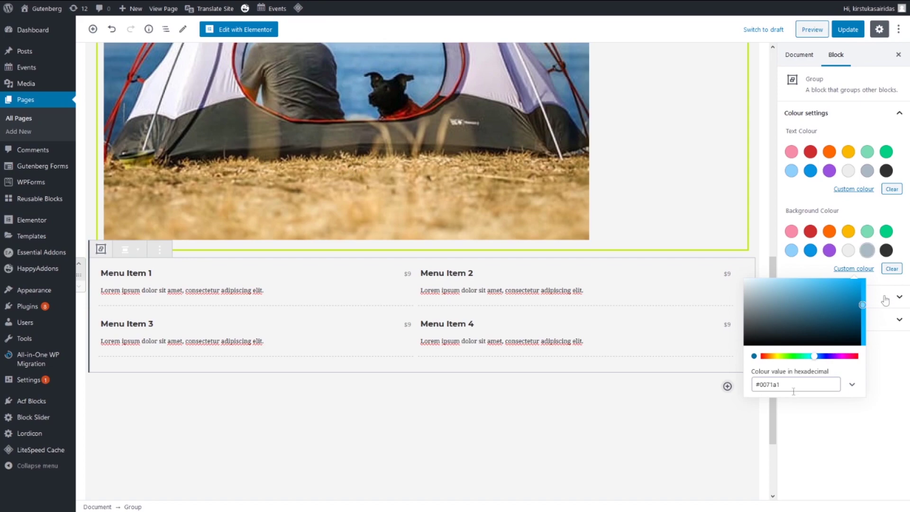
{"action": "left_click_drag", "start_coordinate": [787, 385], "coordinate": [749, 390]}
{"action": "type", "text": "#e4d4a7"}
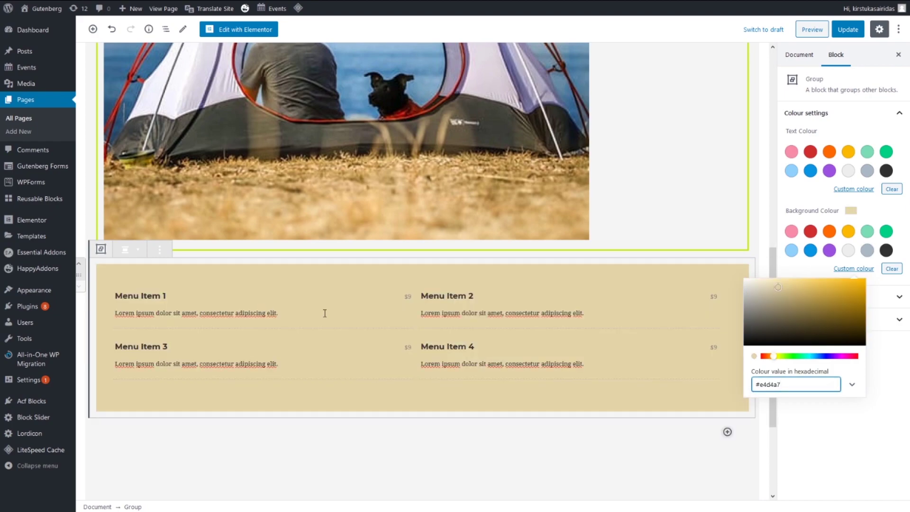
{"action": "left_click", "coordinate": [637, 455]}
Step: Replace the padding and margin in the tent image's custom CSS with clip-path: polygon(0 0, 100% 0, 100% calc(100% - 6vw), 0 100%);
{"action": "left_click", "coordinate": [547, 223]}
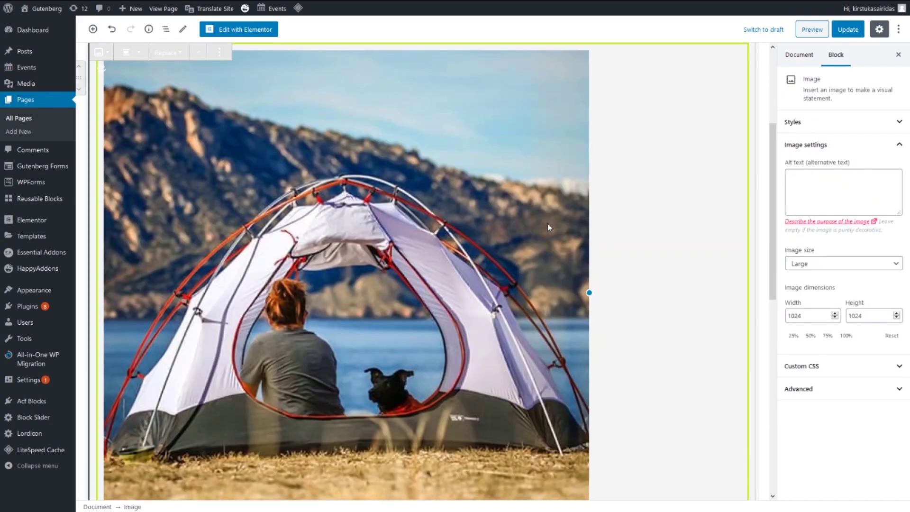
{"action": "scroll", "coordinate": [548, 241], "scroll_direction": "down", "scroll_amount": 3}
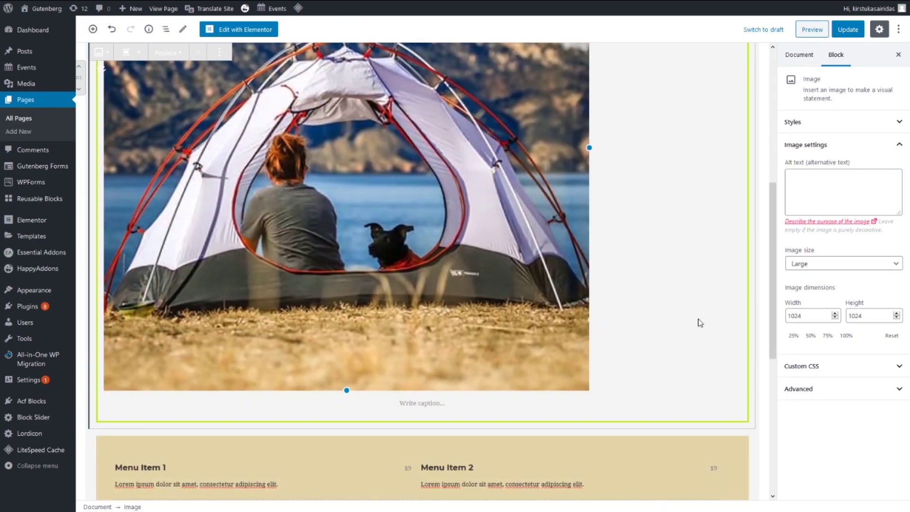
{"action": "left_click", "coordinate": [852, 367]}
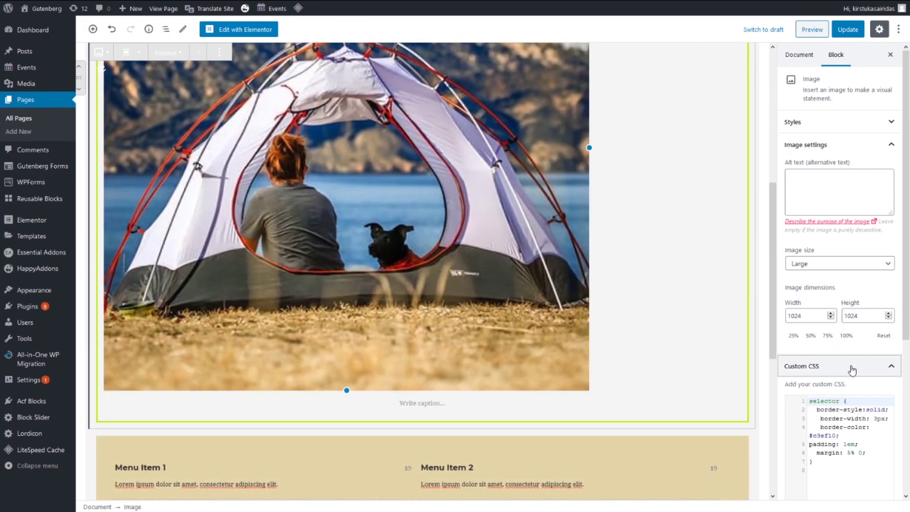
{"action": "left_click", "coordinate": [874, 455]}
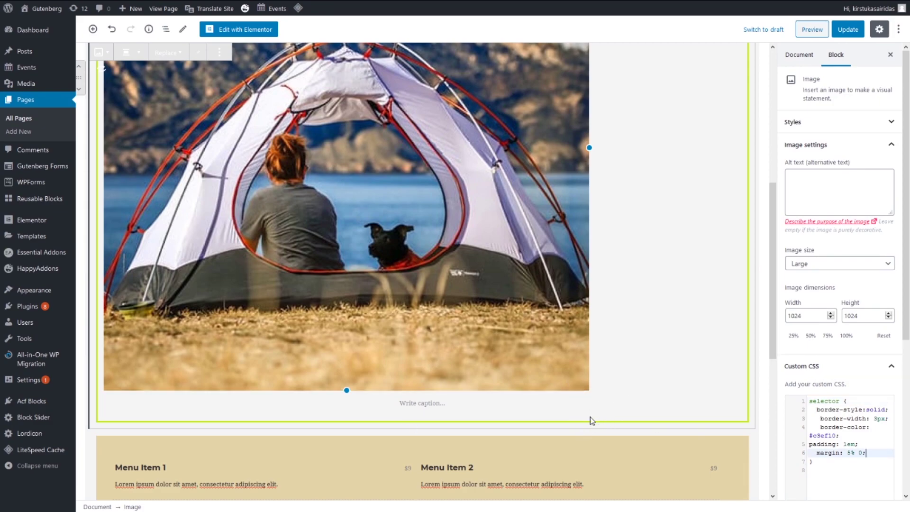
{"action": "scroll", "coordinate": [592, 421], "scroll_direction": "up", "scroll_amount": 4}
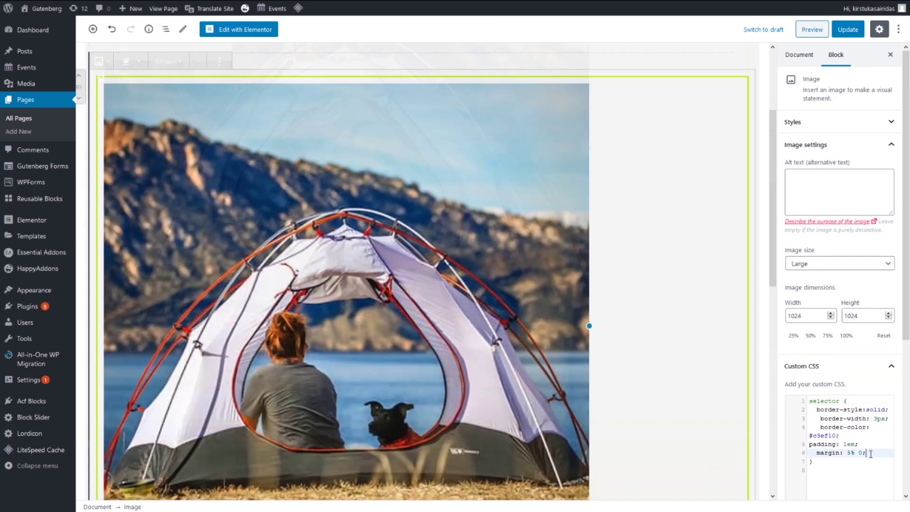
{"action": "left_click_drag", "start_coordinate": [869, 454], "coordinate": [808, 444]}
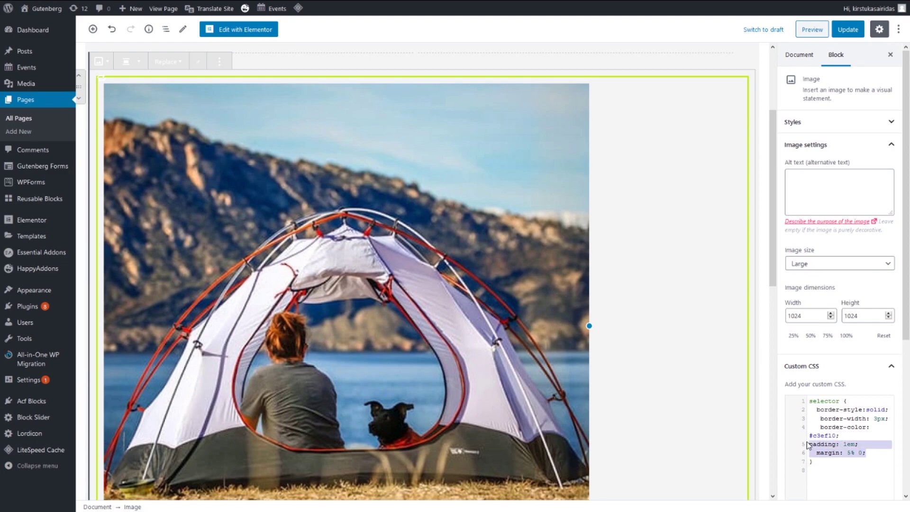
{"action": "key", "text": "BackSpace"}
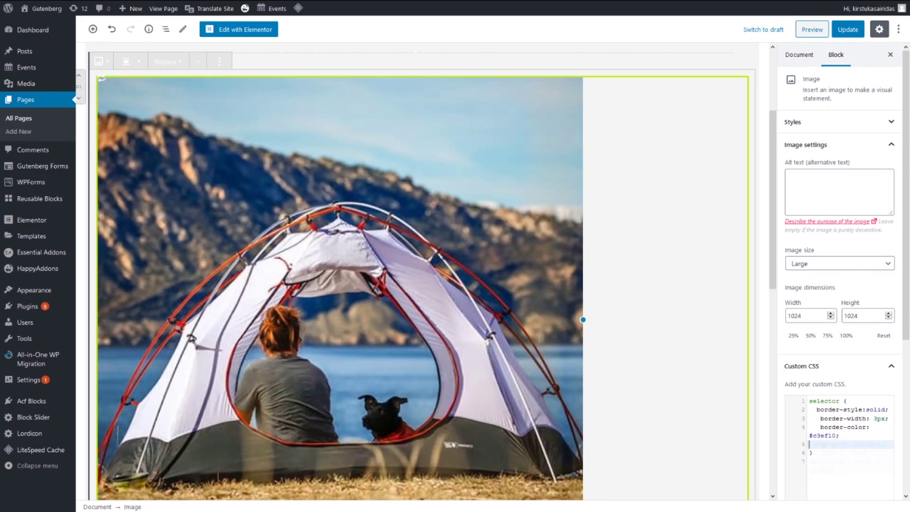
{"action": "type", "text": "clip-path: polygon(0 0, 100% 0, 100% calc(100% - 6vw), 0 100%);"}
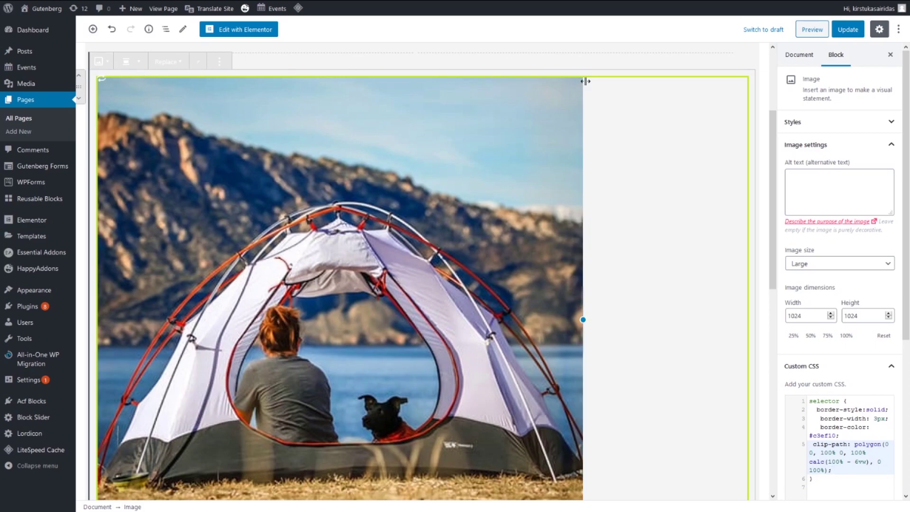
Step: Update the page and preview the clipped tent image above the coloured price list
{"action": "scroll", "coordinate": [581, 237], "scroll_direction": "down", "scroll_amount": 3}
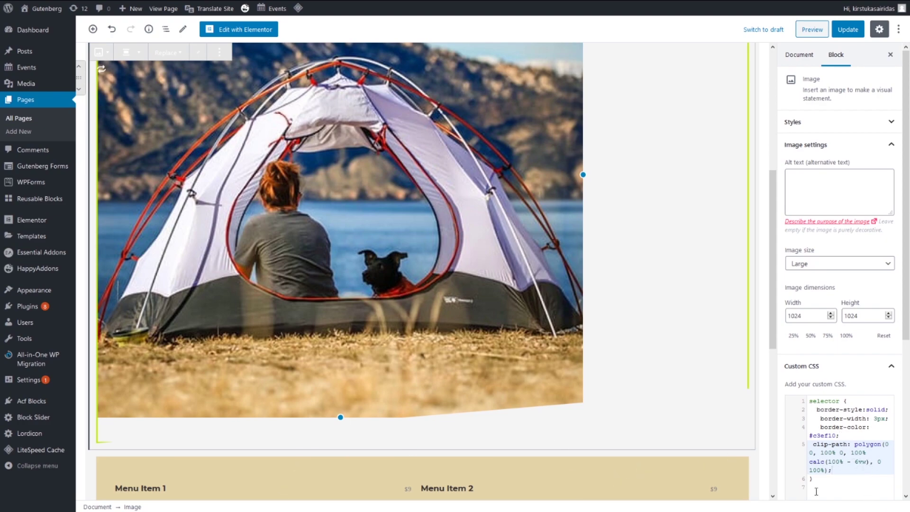
{"action": "scroll", "coordinate": [612, 447], "scroll_direction": "down", "scroll_amount": 4}
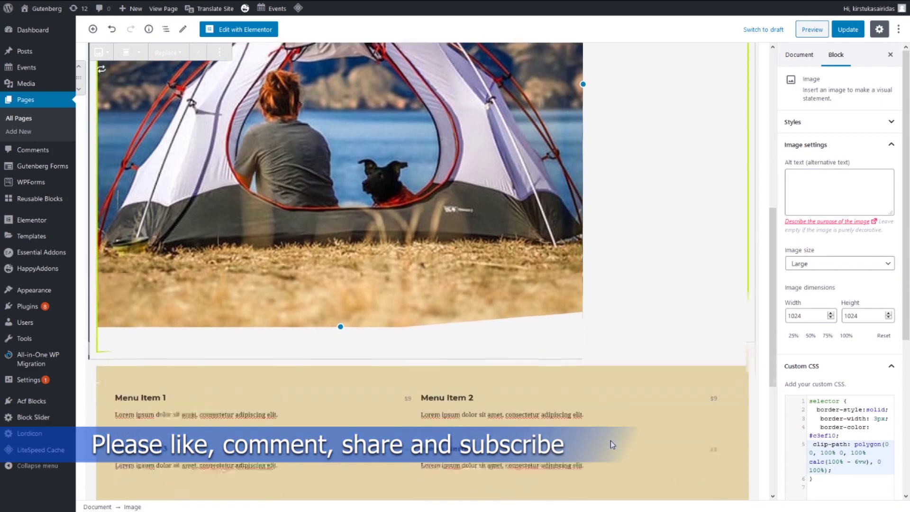
{"action": "left_click", "coordinate": [842, 30]}
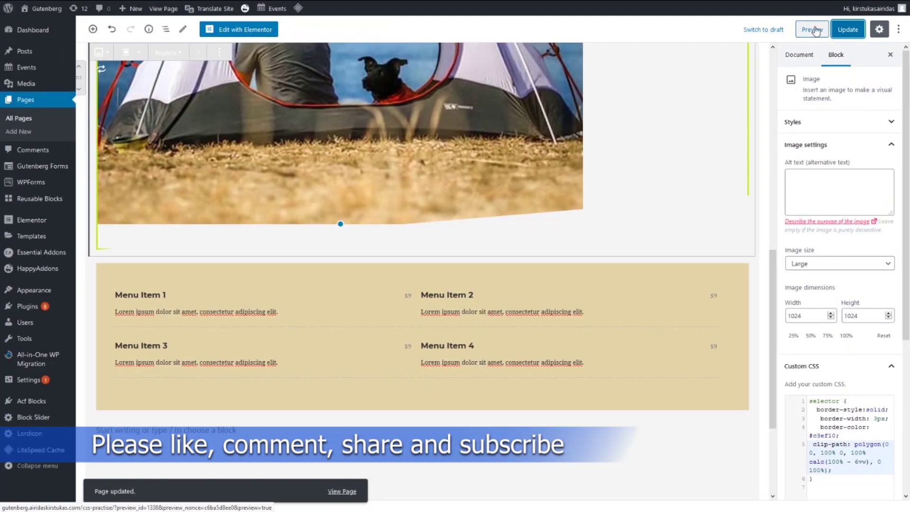
{"action": "left_click", "coordinate": [813, 29]}
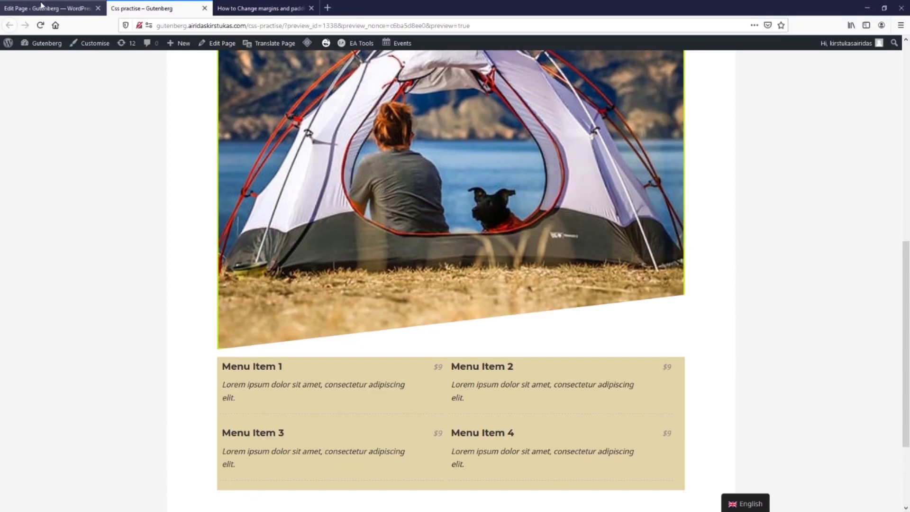
Step: Add margin-bottom:-6vw; below the clip-path in the tent image's custom CSS, update the page, and check the overlap on the page
{"action": "left_click", "coordinate": [40, 7]}
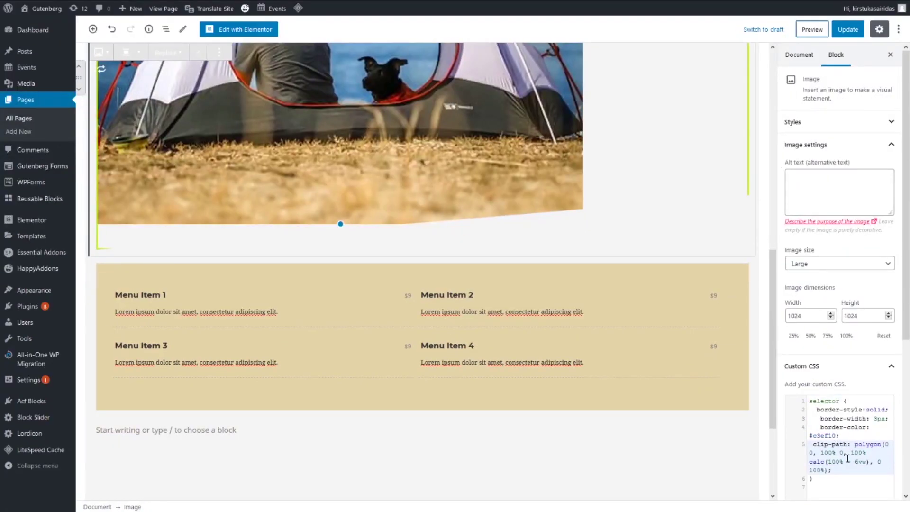
{"action": "scroll", "coordinate": [830, 460], "scroll_direction": "down", "scroll_amount": 1}
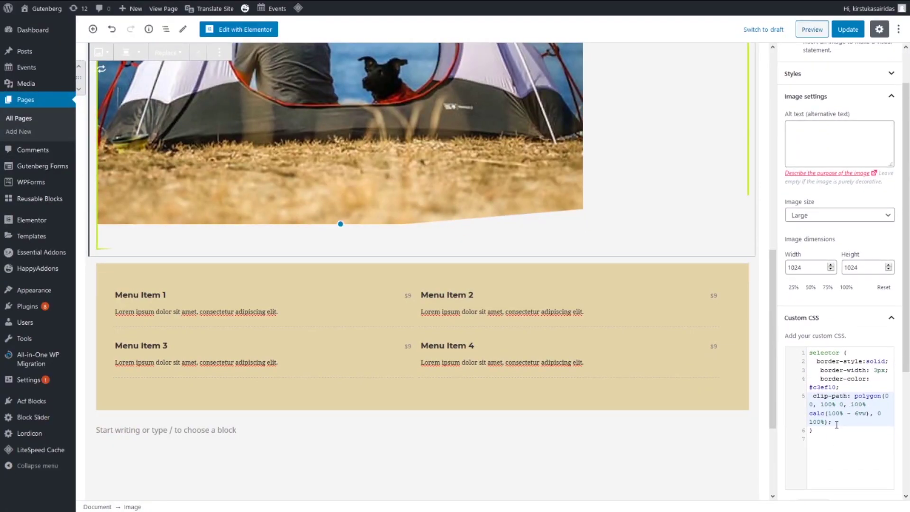
{"action": "key", "text": "Return"}
{"action": "type", "text": "margin-bottom:-6vw;"}
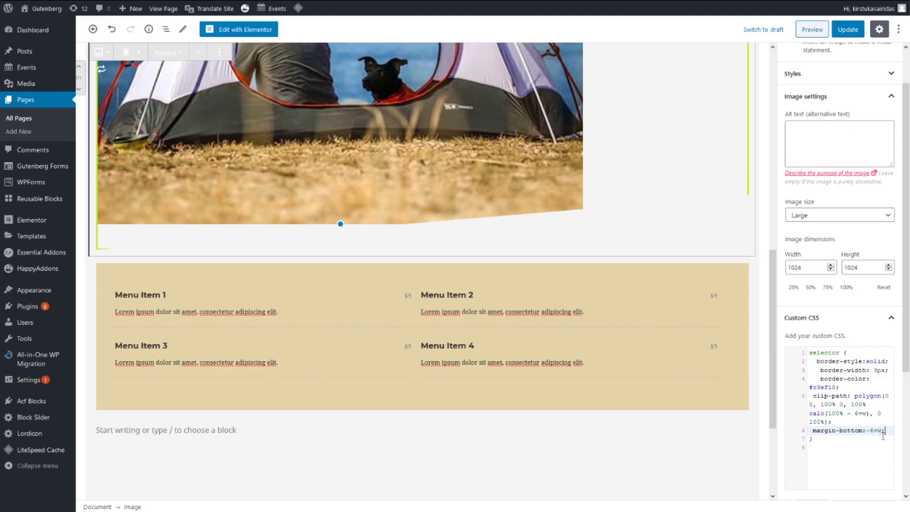
{"action": "left_click", "coordinate": [848, 30]}
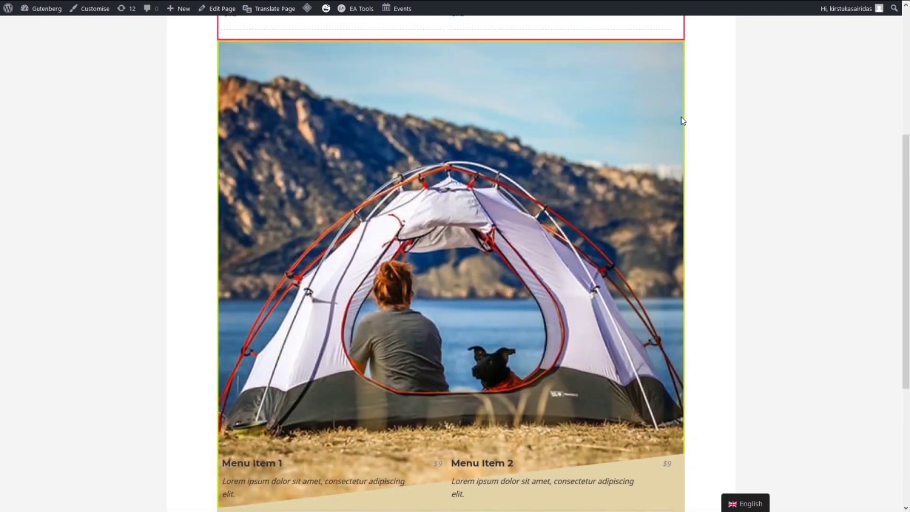
{"action": "scroll", "coordinate": [697, 319], "scroll_direction": "down", "scroll_amount": 1}
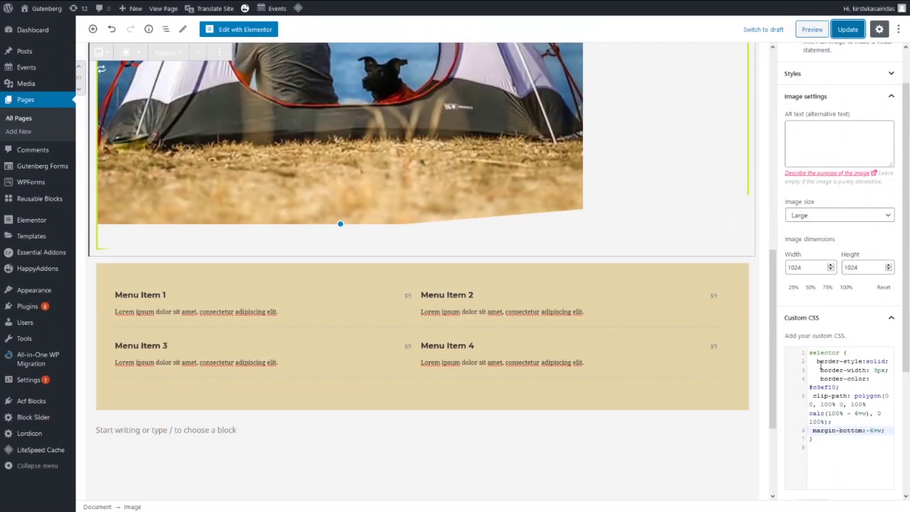
Step: Delete the border style, width and colour declarations from the tent image's custom CSS
{"action": "left_click_drag", "start_coordinate": [817, 361], "coordinate": [840, 388]}
{"action": "key", "text": "BackSpace"}
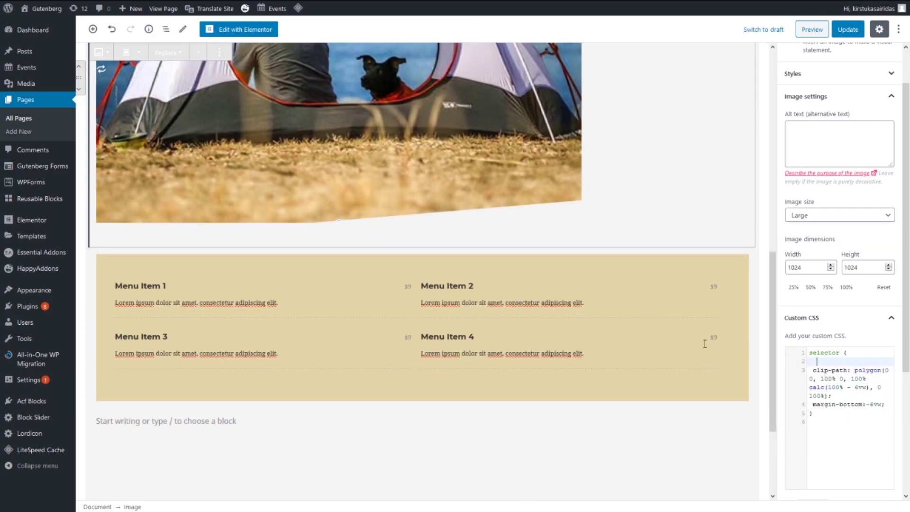
Step: Add padding-top: 12%; to the custom CSS of the Price List block inside the coloured group
{"action": "scroll", "coordinate": [627, 297], "scroll_direction": "down", "scroll_amount": 3}
{"action": "left_click", "coordinate": [618, 222]}
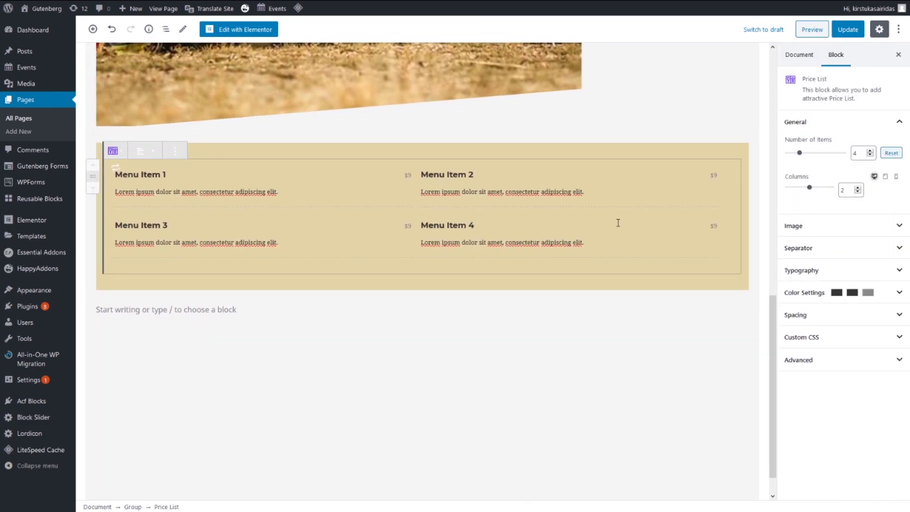
{"action": "left_click", "coordinate": [833, 337]}
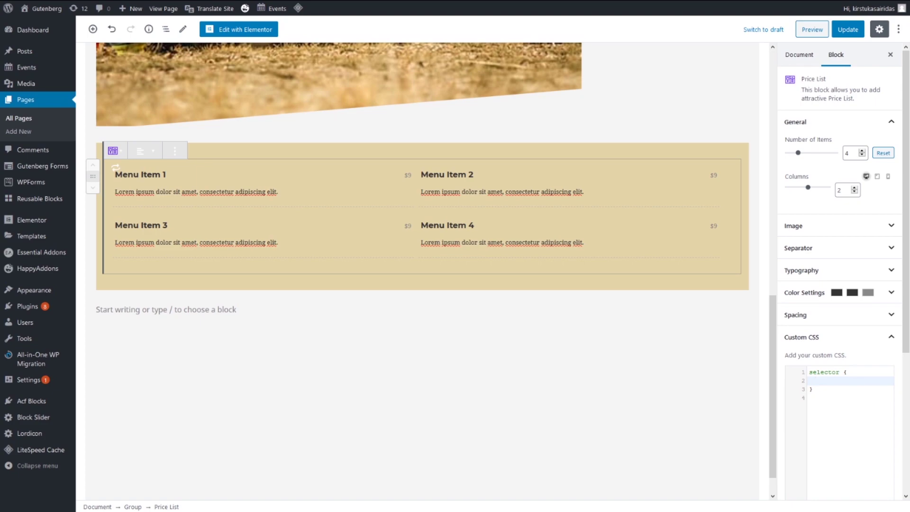
{"action": "type", "text": "padding-top: 12%;"}
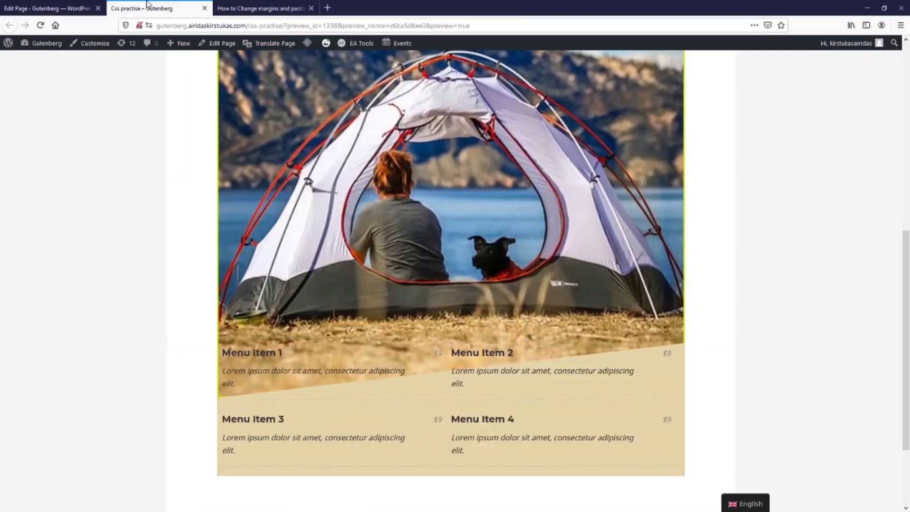
Step: Reload the page preview and check the spacing between the clipped tent image and the price list
{"action": "left_click", "coordinate": [40, 25]}
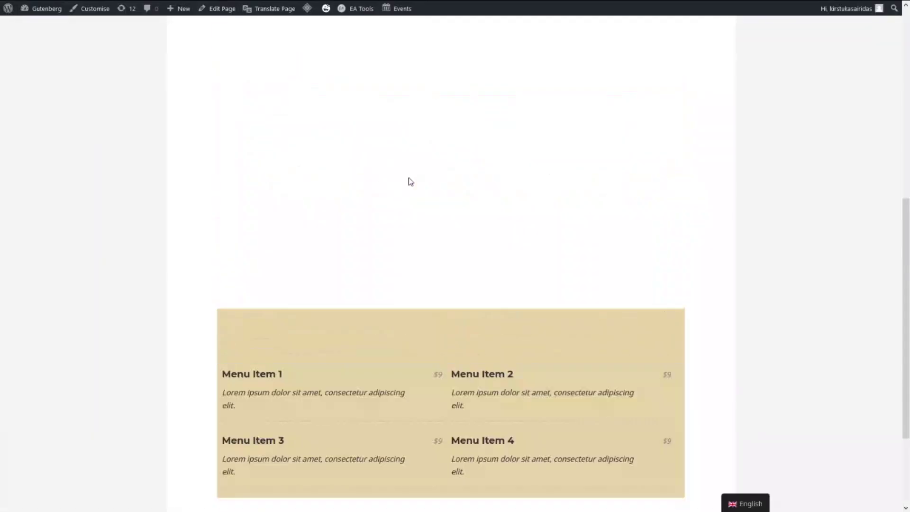
{"action": "scroll", "coordinate": [300, 311], "scroll_direction": "down", "scroll_amount": 3}
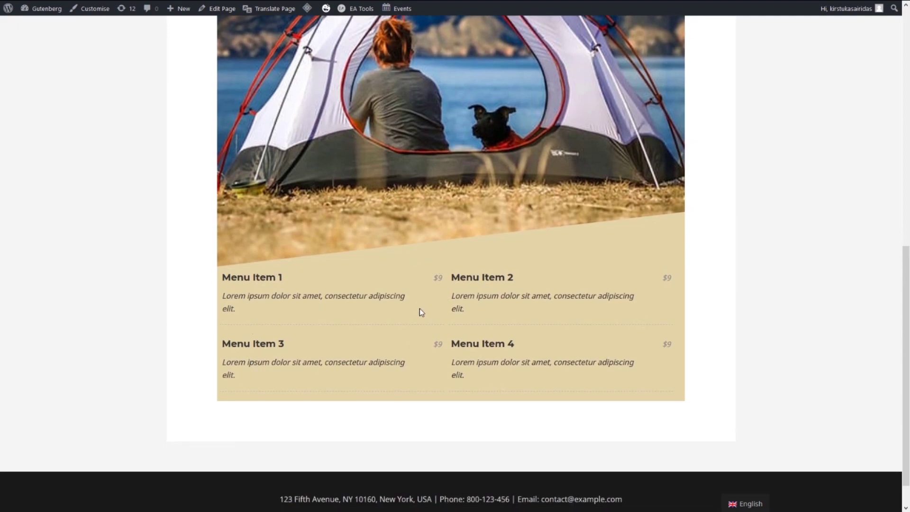
{"action": "scroll", "coordinate": [435, 329], "scroll_direction": "up", "scroll_amount": 5}
{"action": "scroll", "coordinate": [409, 232], "scroll_direction": "down", "scroll_amount": 4}
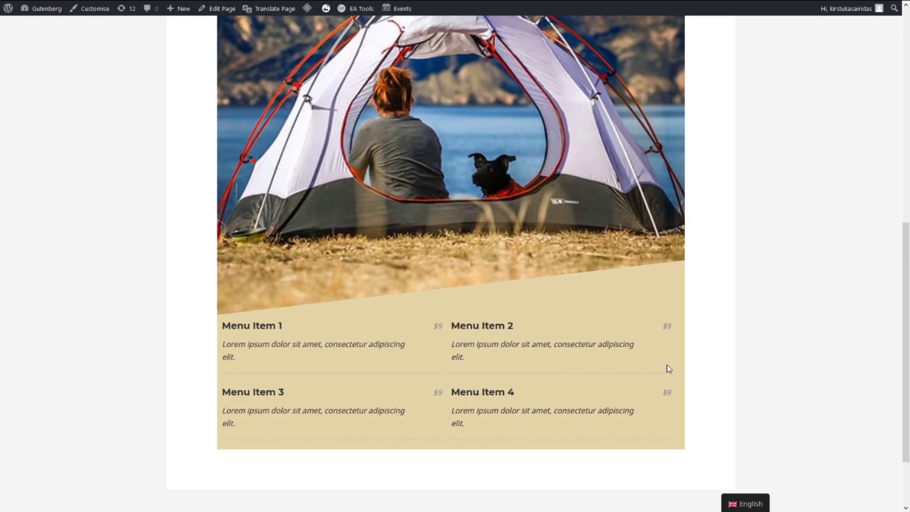
{"action": "scroll", "coordinate": [662, 359], "scroll_direction": "down", "scroll_amount": 6}
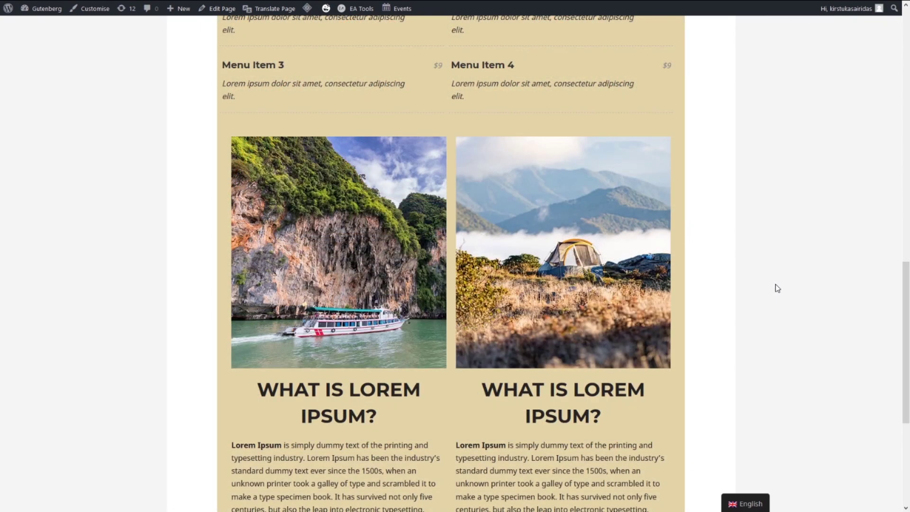
{"action": "scroll", "coordinate": [774, 287], "scroll_direction": "down", "scroll_amount": 1}
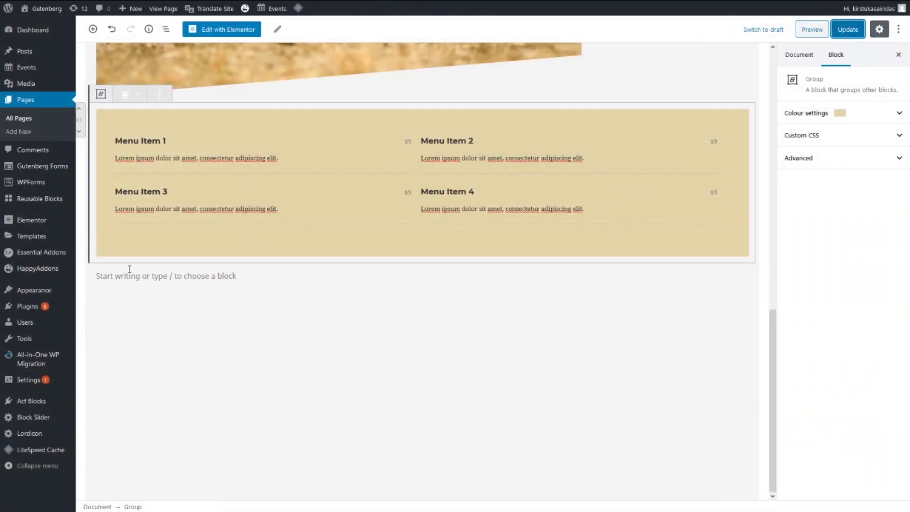
Step: Add a Group block below the price list group and give it the same tan custom background colour
{"action": "left_click", "coordinate": [687, 278]}
{"action": "left_click", "coordinate": [738, 276]}
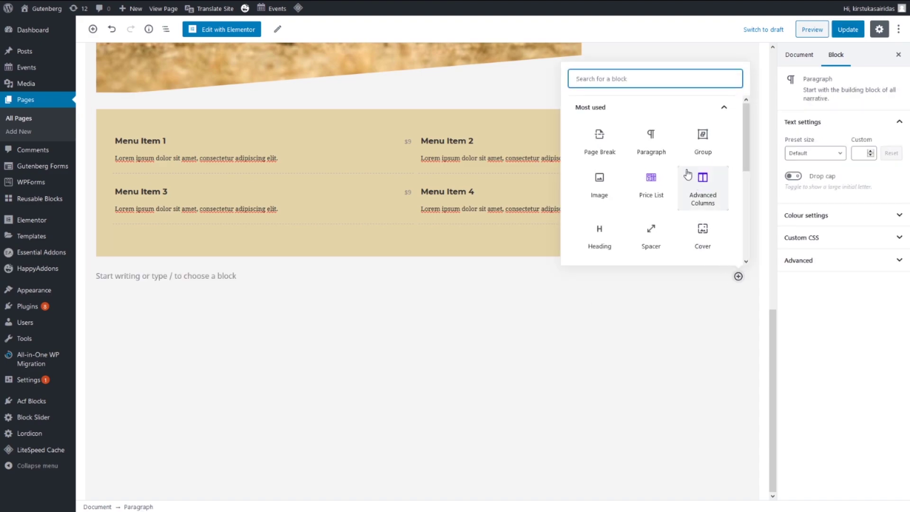
{"action": "left_click", "coordinate": [703, 137]}
{"action": "left_click", "coordinate": [834, 141]}
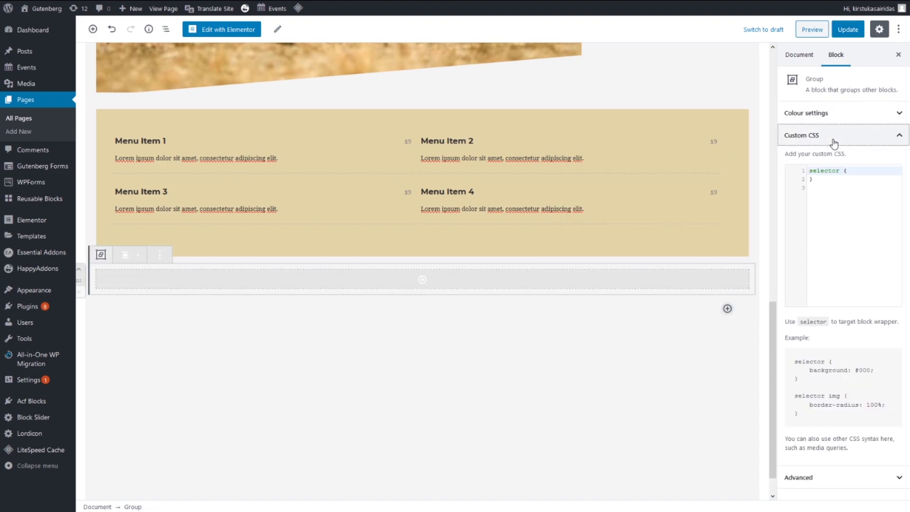
{"action": "left_click", "coordinate": [845, 115]}
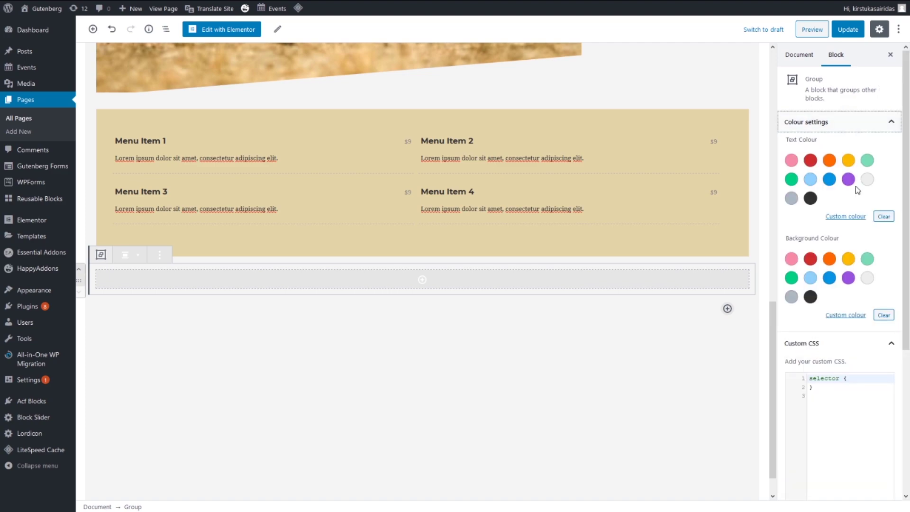
{"action": "left_click", "coordinate": [841, 316]}
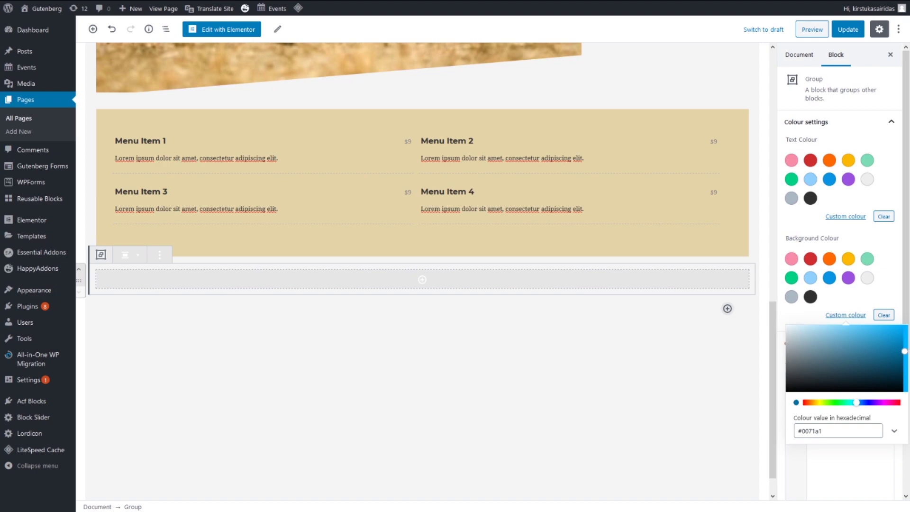
{"action": "left_click", "coordinate": [429, 299]}
Step: Insert a two-column Advanced Columns block in the new group and place the lake rowboat image in its first column
{"action": "left_click", "coordinate": [421, 296]}
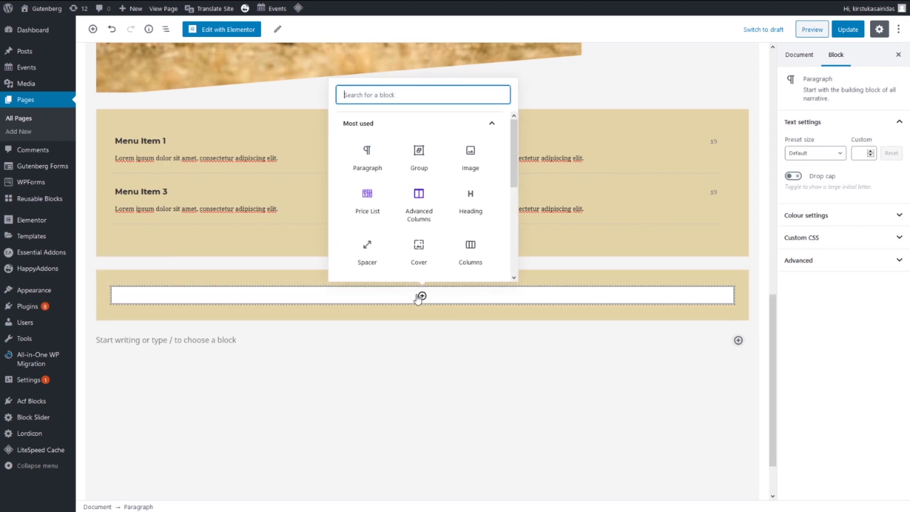
{"action": "left_click", "coordinate": [414, 209]}
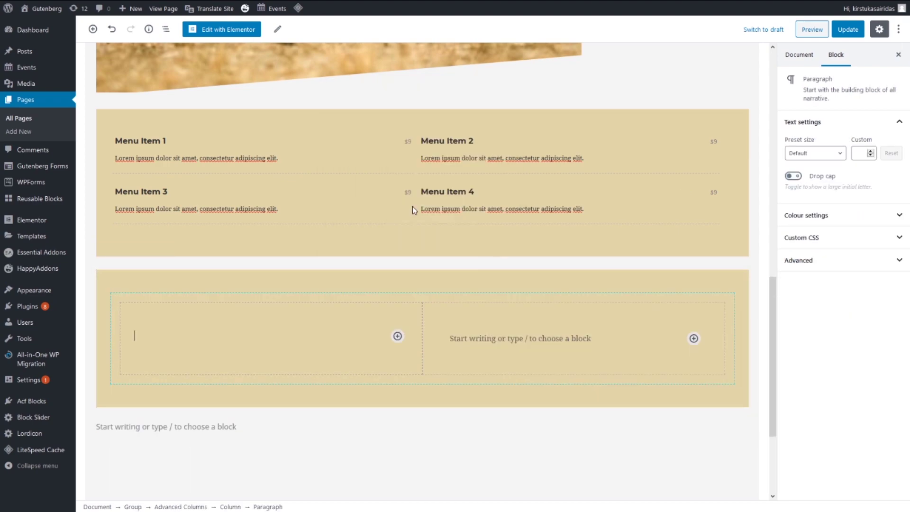
{"action": "left_click", "coordinate": [397, 337]}
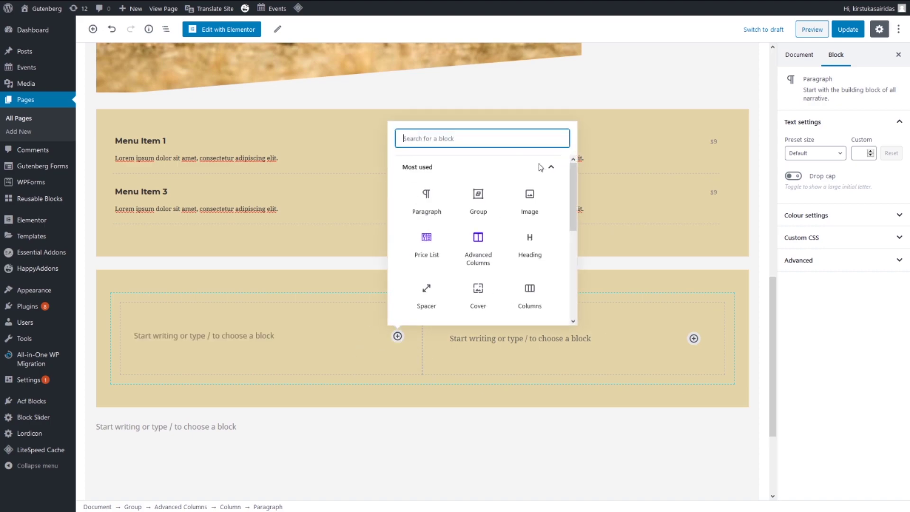
{"action": "left_click", "coordinate": [529, 199]}
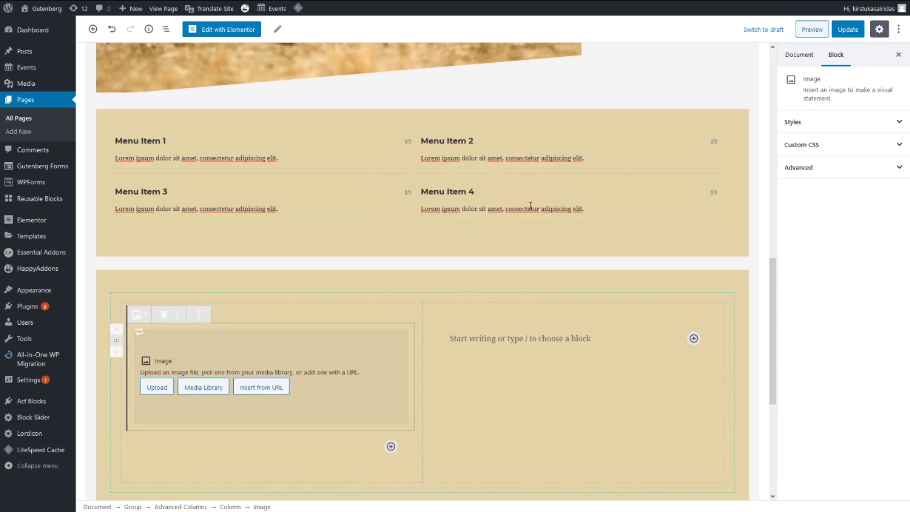
{"action": "left_click", "coordinate": [211, 390]}
{"action": "scroll", "coordinate": [527, 243], "scroll_direction": "down", "scroll_amount": 2}
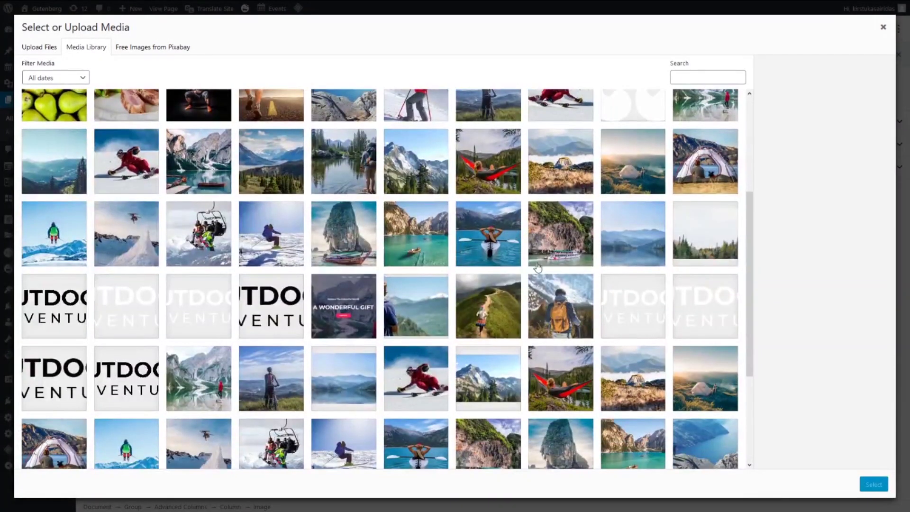
{"action": "left_click", "coordinate": [422, 242]}
{"action": "left_click", "coordinate": [873, 484]}
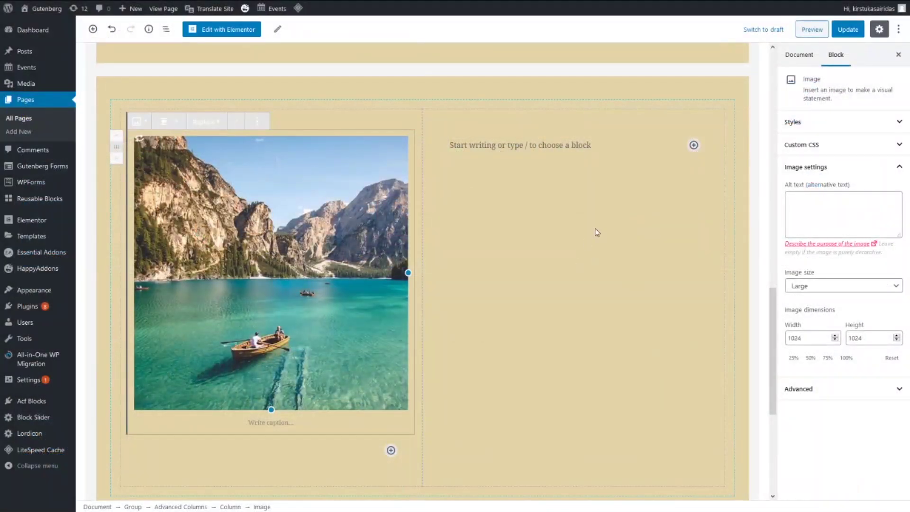
Step: Insert the cliff and tour boat image water-sports-03.jpg from the media library into the second column
{"action": "left_click", "coordinate": [693, 145]}
{"action": "left_click", "coordinate": [825, 232]}
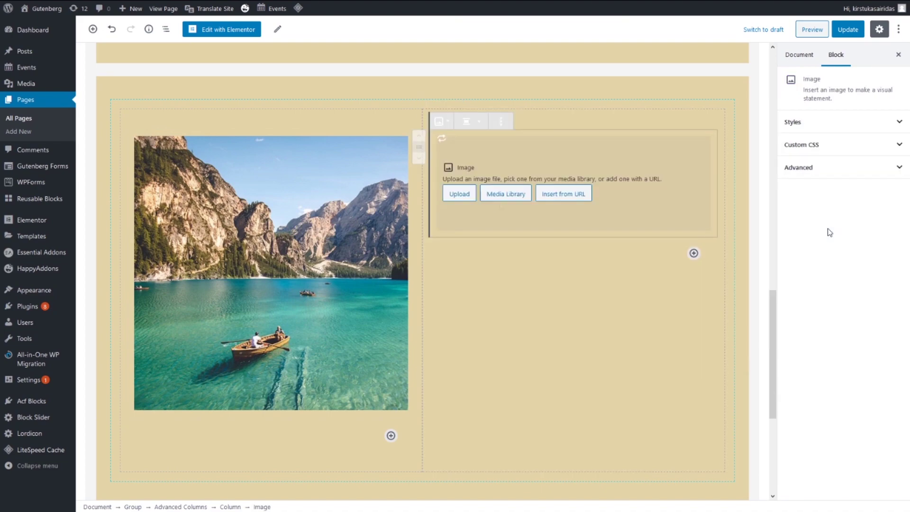
{"action": "left_click", "coordinate": [497, 199]}
{"action": "scroll", "coordinate": [511, 301], "scroll_direction": "down", "scroll_amount": 5}
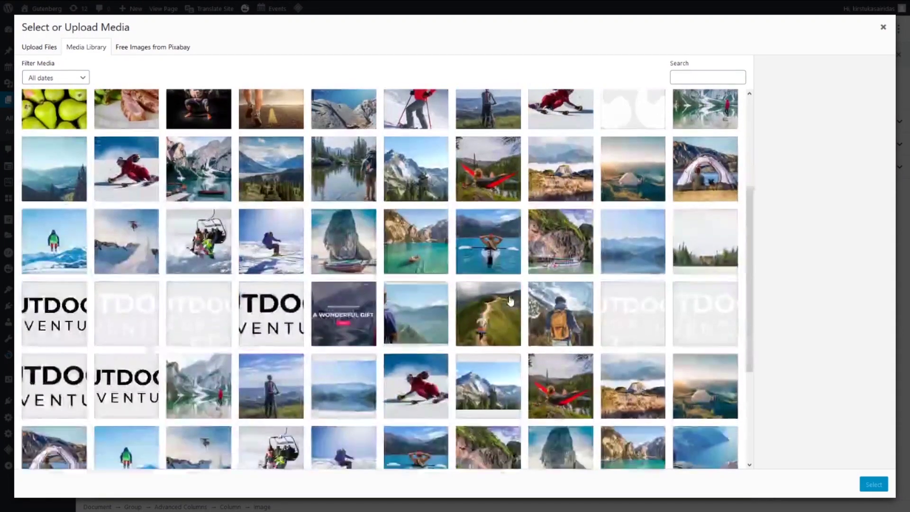
{"action": "left_click", "coordinate": [561, 239]}
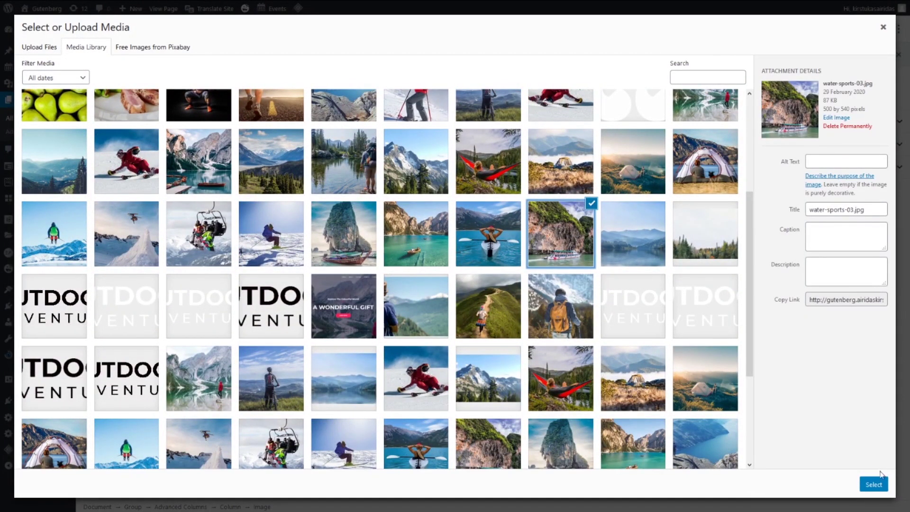
{"action": "left_click", "coordinate": [876, 484]}
{"action": "scroll", "coordinate": [358, 407], "scroll_direction": "down", "scroll_amount": 2}
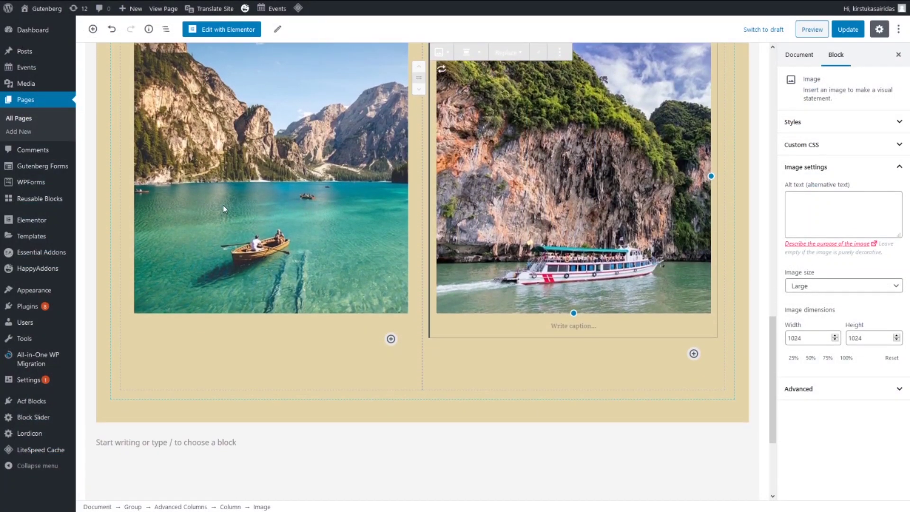
Step: Add the "What is Lorem Ipsum?" heading and paragraph from lipsum.com below the image in both columns
{"action": "left_click", "coordinate": [391, 339]}
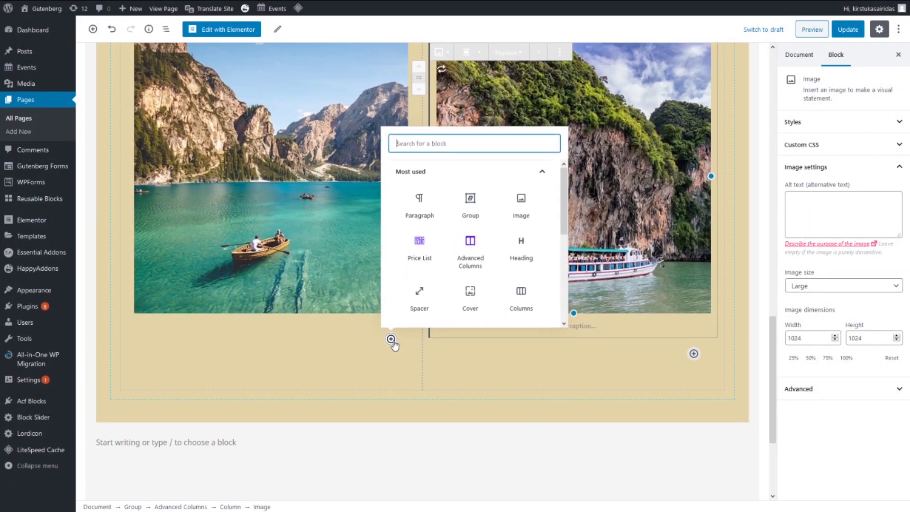
{"action": "left_click", "coordinate": [421, 209]}
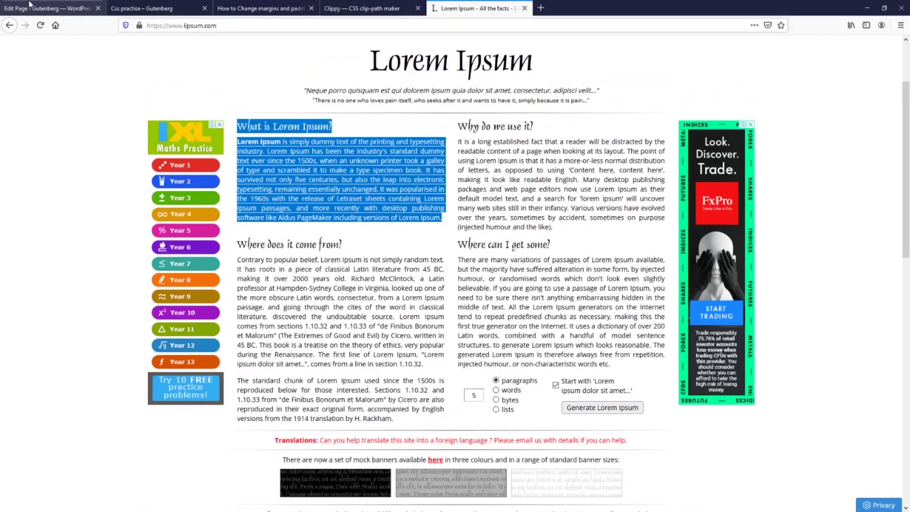
{"action": "left_click", "coordinate": [32, 8]}
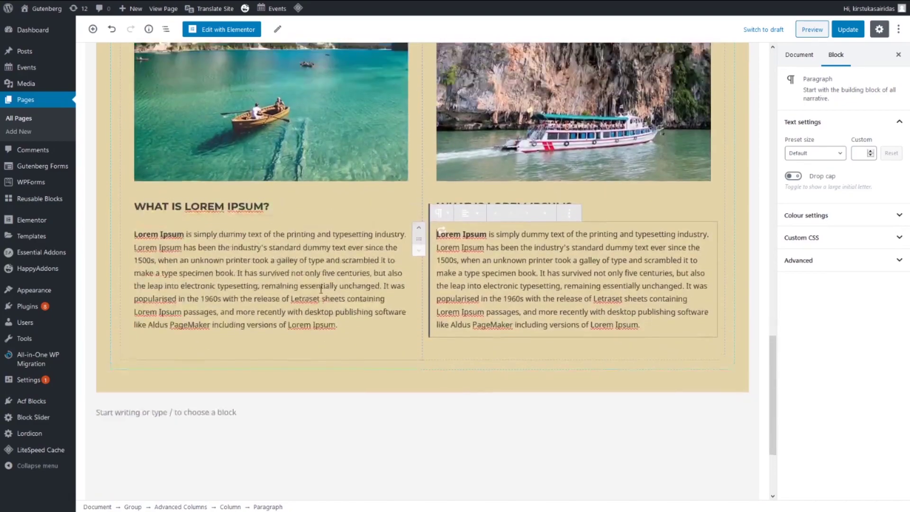
{"action": "scroll", "coordinate": [415, 153], "scroll_direction": "up", "scroll_amount": 3}
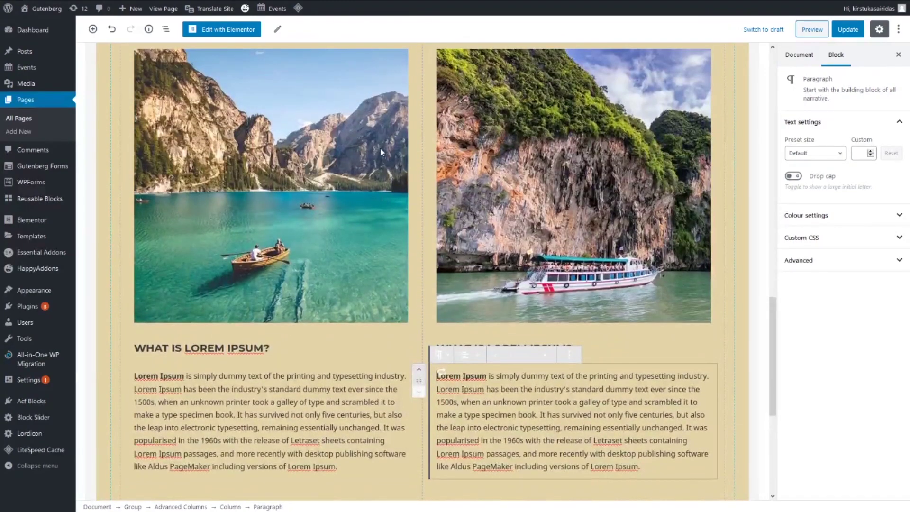
{"action": "scroll", "coordinate": [185, 367], "scroll_direction": "down", "scroll_amount": 3}
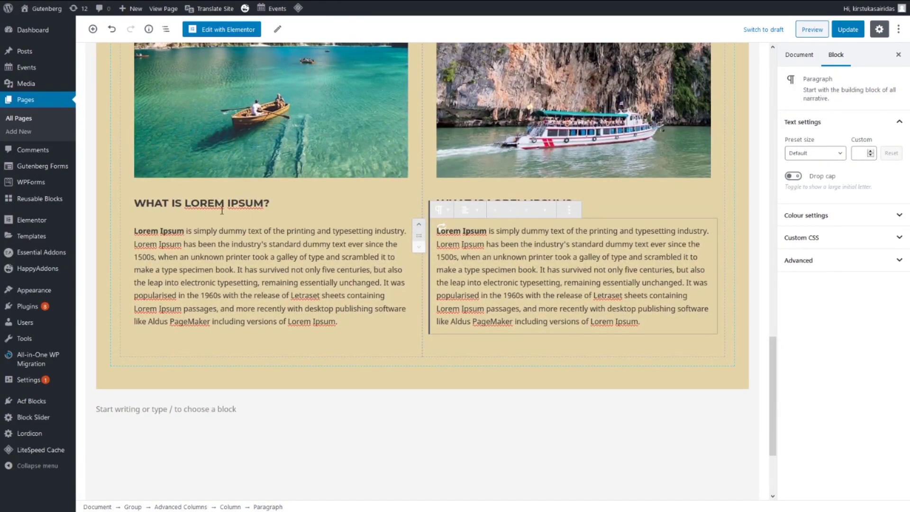
Step: Centre the "WHAT IS LOREM IPSUM?" heading in both columns
{"action": "left_click", "coordinate": [224, 203]}
{"action": "left_click", "coordinate": [199, 180]}
{"action": "left_click", "coordinate": [163, 133]}
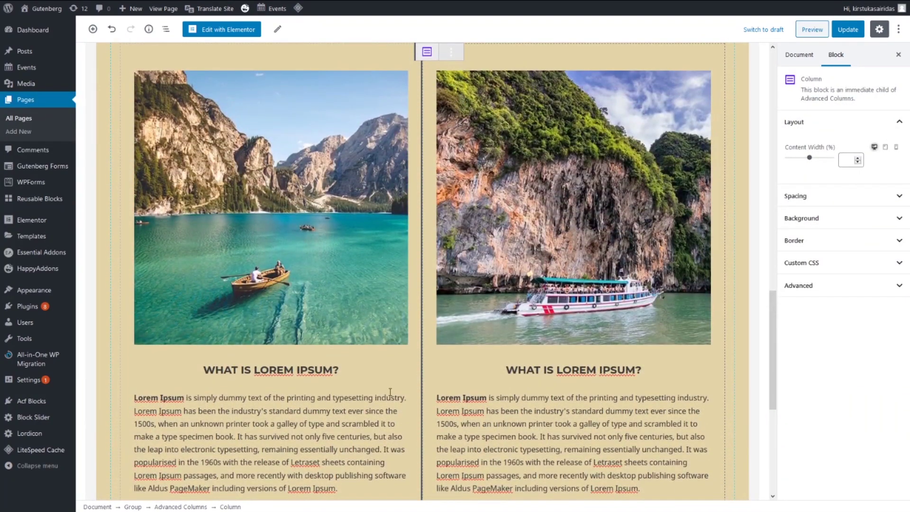
{"action": "scroll", "coordinate": [407, 202], "scroll_direction": "up", "scroll_amount": 2}
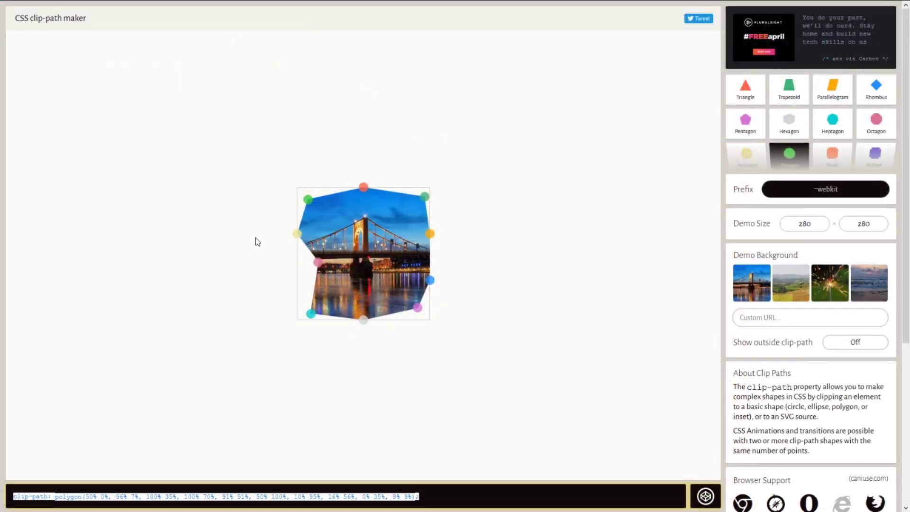
Step: In Clippy, pick the Right arrow shape and move its points to polygon(0% 20%, 16% 12%, 90% 10%, 100% 50%, 84% 73%, 76% 100%, 0% 80%)
{"action": "mouse_move", "coordinate": [234, 3]}
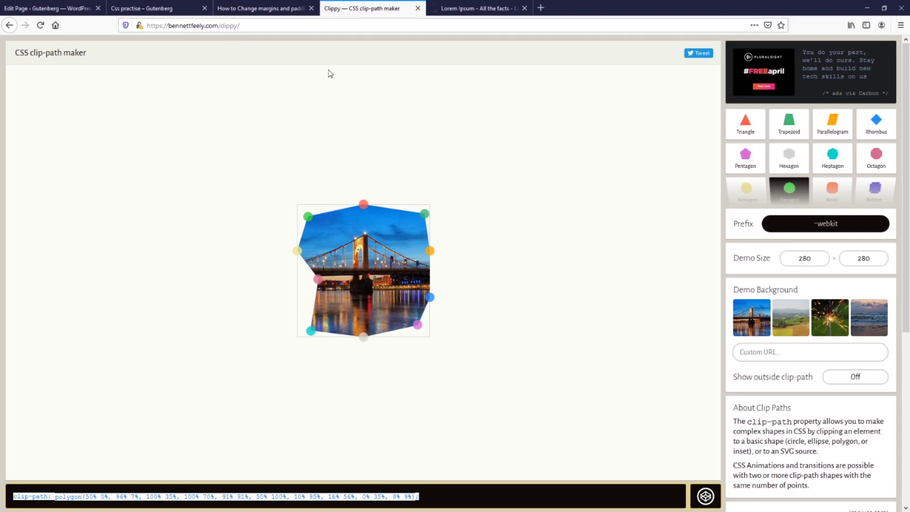
{"action": "mouse_move", "coordinate": [806, 197]}
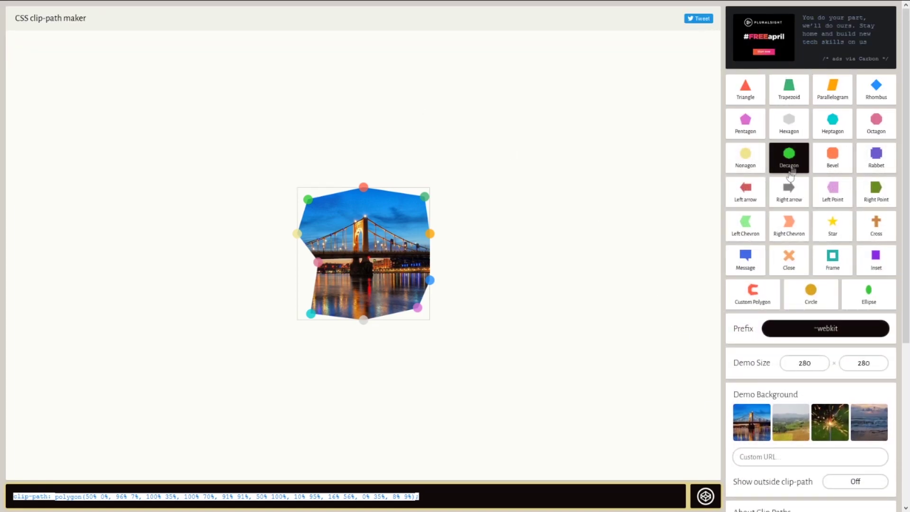
{"action": "left_click", "coordinate": [839, 193]}
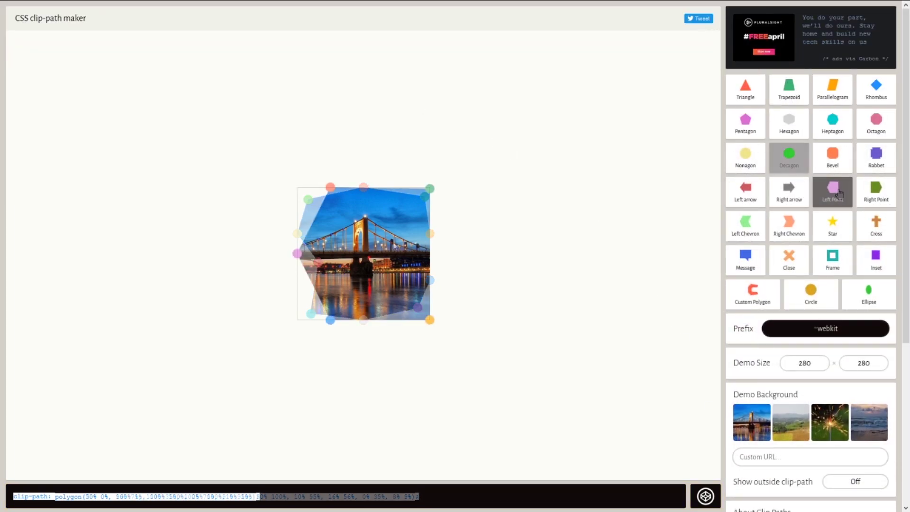
{"action": "left_click", "coordinate": [781, 196]}
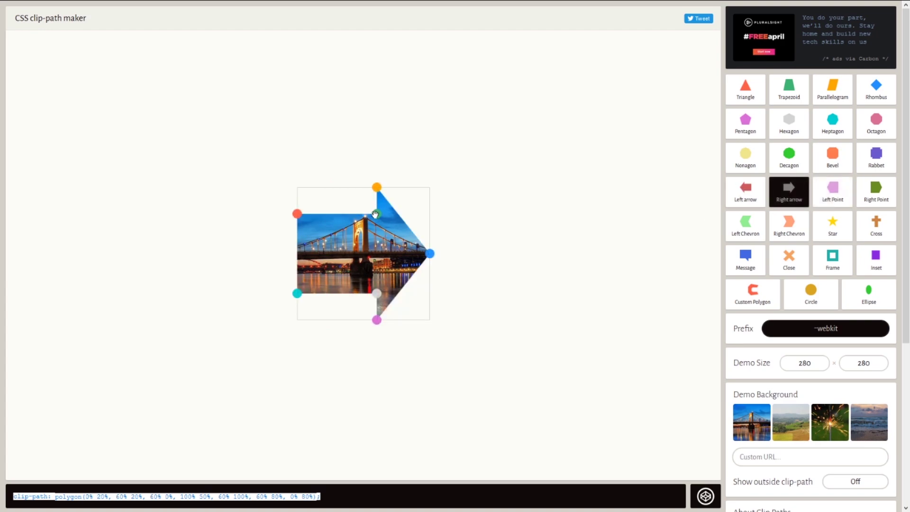
{"action": "left_click_drag", "start_coordinate": [374, 214], "coordinate": [319, 203]}
{"action": "left_click_drag", "start_coordinate": [377, 187], "coordinate": [417, 200]}
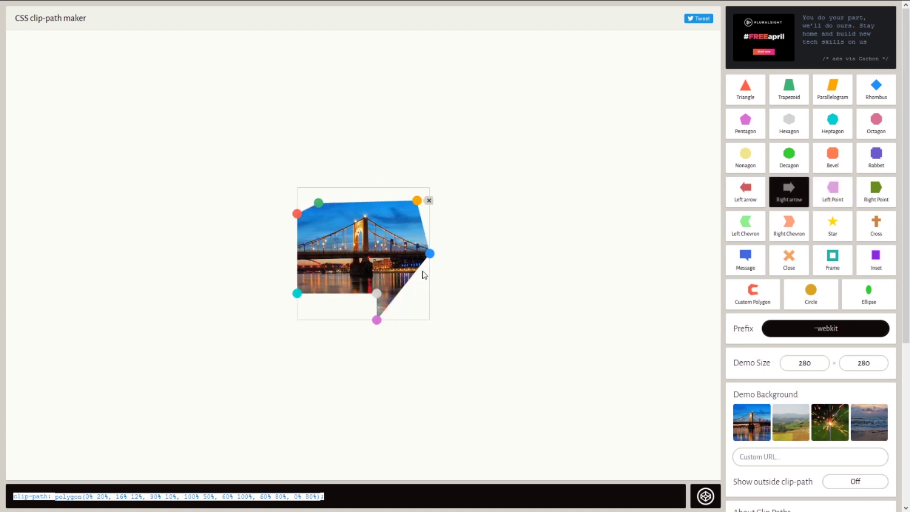
{"action": "left_click_drag", "start_coordinate": [378, 321], "coordinate": [402, 321]}
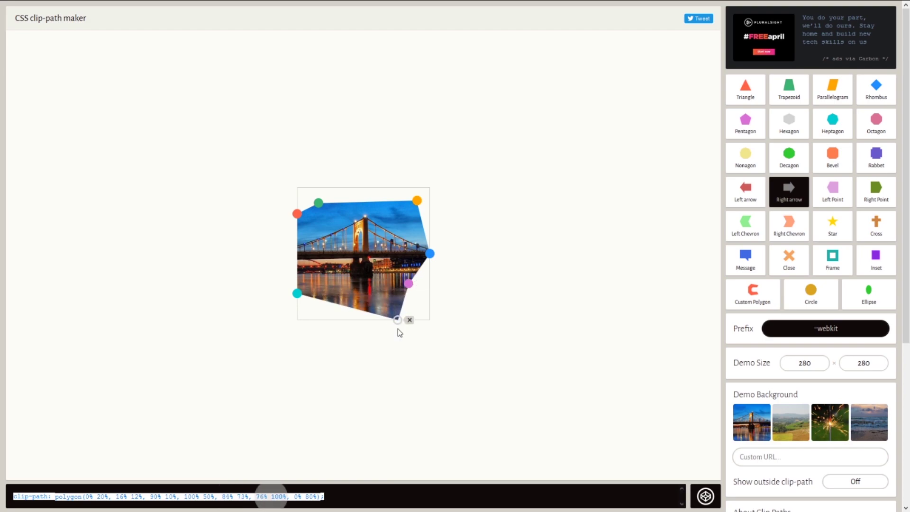
Step: Pick the Heptagon shape, move its points to polygon(50% 0%, 89% 15%, 100% 60%, 84% 95%, 17% 89%, 0% 60%, 4% 12%) and copy the clip-path code
{"action": "left_click", "coordinate": [790, 126]}
{"action": "left_click", "coordinate": [833, 124]}
{"action": "left_click_drag", "start_coordinate": [311, 214], "coordinate": [302, 203]}
{"action": "left_click_drag", "start_coordinate": [417, 214], "coordinate": [416, 207]}
{"action": "left_click_drag", "start_coordinate": [328, 323], "coordinate": [320, 306]}
{"action": "left_click_drag", "start_coordinate": [396, 320], "coordinate": [409, 313]}
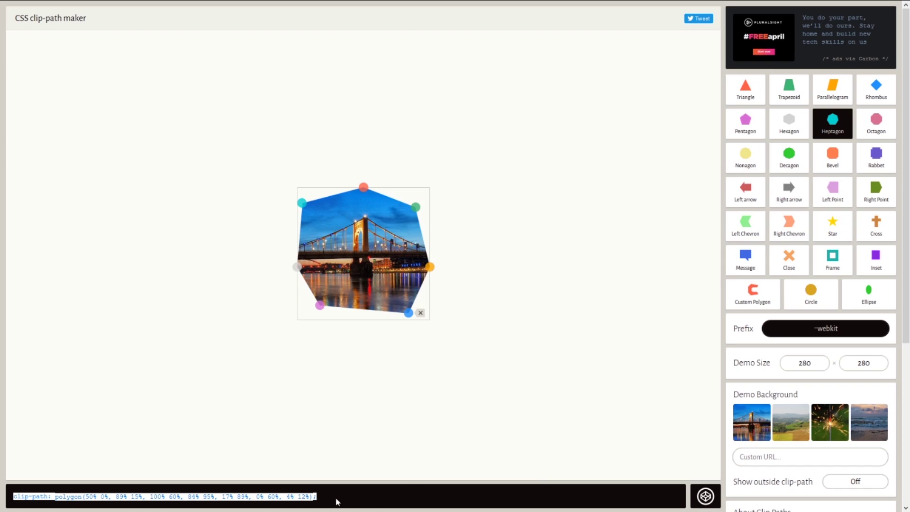
{"action": "right_click", "coordinate": [177, 496]}
{"action": "left_click", "coordinate": [203, 429]}
Step: In the WordPress page editor, add the copied heptagon clip-path to the custom CSS of the rowing boat image in the first column
{"action": "mouse_move", "coordinate": [490, 2]}
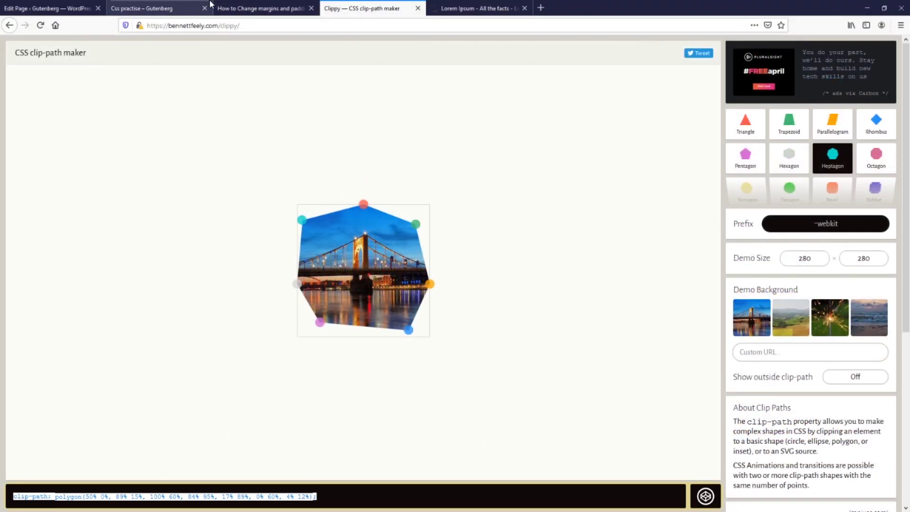
{"action": "left_click", "coordinate": [44, 8]}
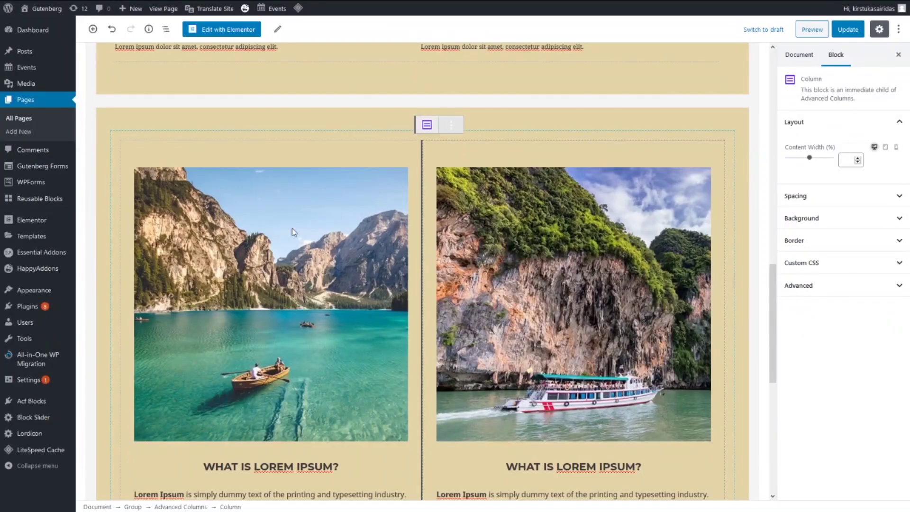
{"action": "left_click", "coordinate": [273, 239]}
{"action": "left_click", "coordinate": [830, 368]}
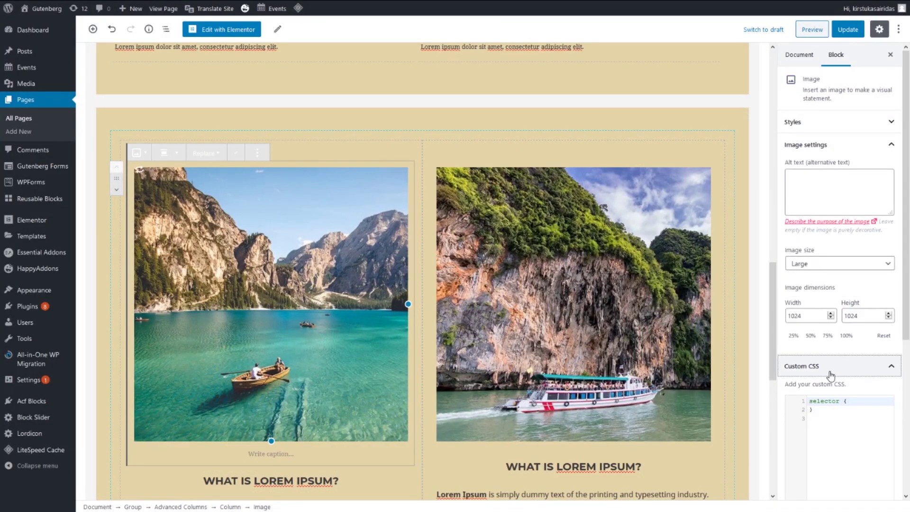
{"action": "left_click", "coordinate": [858, 403]}
{"action": "key", "text": "Return"}
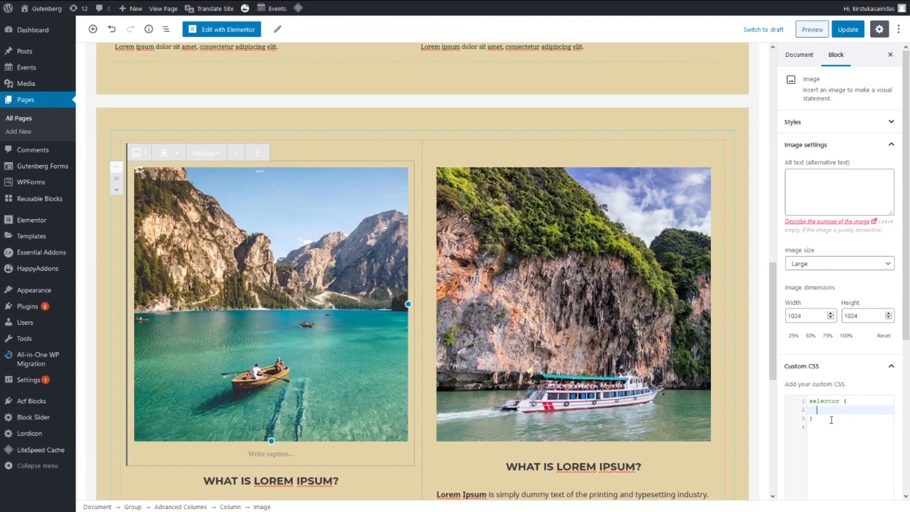
{"action": "type", "text": "clip-path: polygon(50% 0%, 89% 15%, 100% 60%, 84% 95%, 17% 89%, 0% 60%, 4% 12%);"}
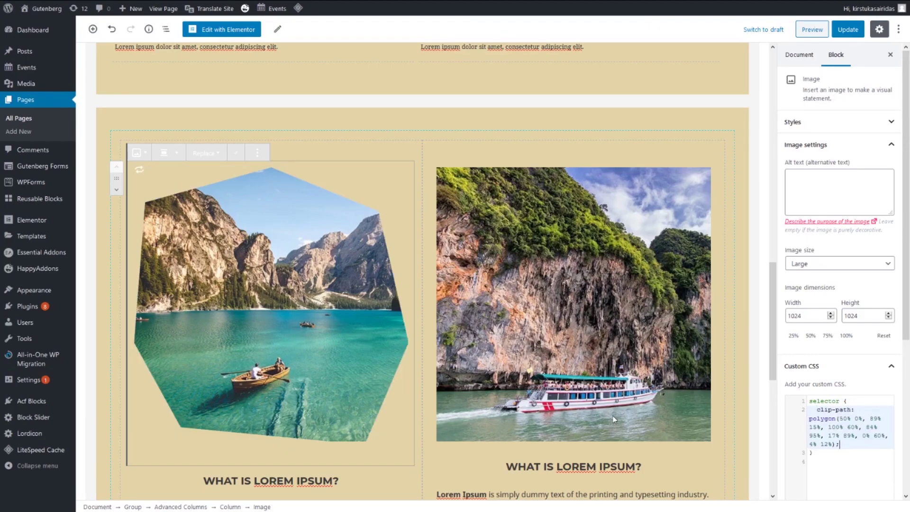
Step: Open the custom CSS of the cliff and tour boat image and start an empty line inside its selector
{"action": "left_click", "coordinate": [585, 302]}
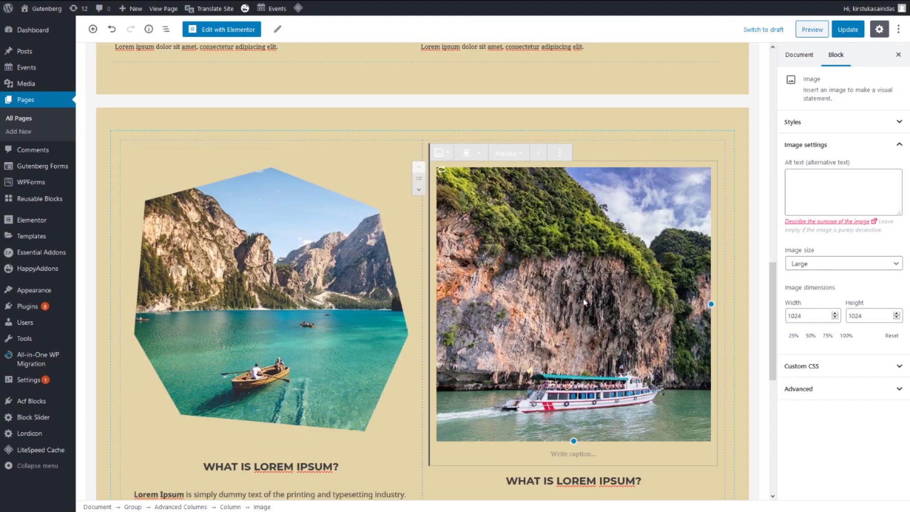
{"action": "left_click", "coordinate": [868, 372]}
{"action": "left_click", "coordinate": [860, 403]}
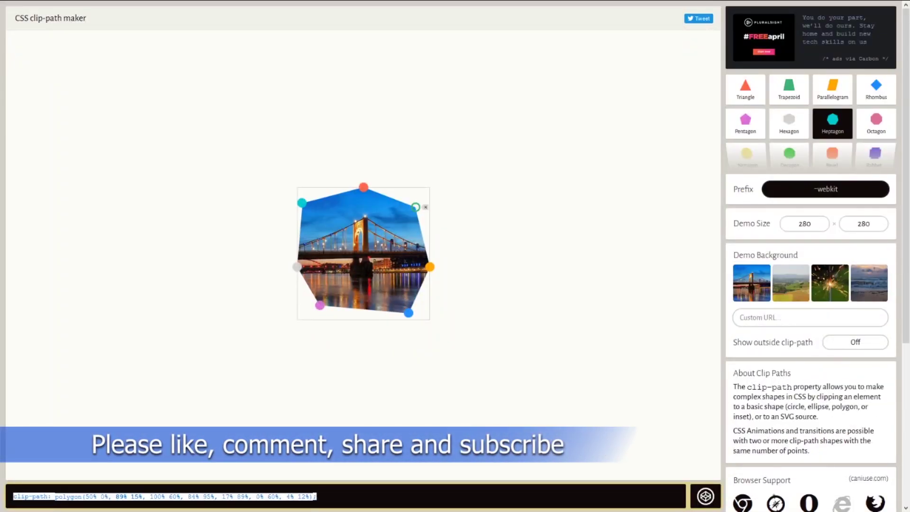
Step: In Clippy, reshape the heptagon to polygon(50% 0%, 93% 6%, 94% 41%, 84% 95%, 33% 90%, 0 53%, 22% 19%) and copy the clip-path code
{"action": "left_click_drag", "start_coordinate": [416, 207], "coordinate": [420, 203]}
{"action": "left_click_drag", "start_coordinate": [325, 301], "coordinate": [345, 303]}
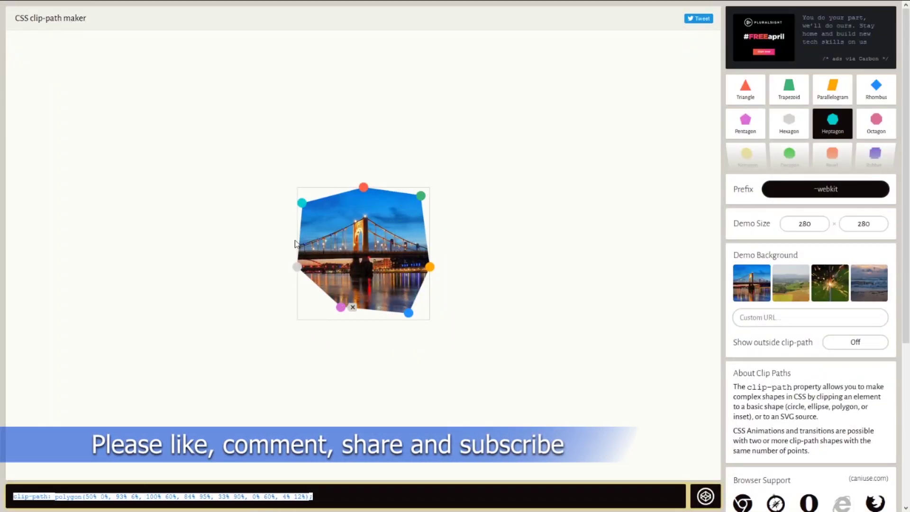
{"action": "left_click_drag", "start_coordinate": [300, 267], "coordinate": [298, 258]}
{"action": "left_click_drag", "start_coordinate": [302, 204], "coordinate": [327, 213]}
{"action": "left_click_drag", "start_coordinate": [430, 267], "coordinate": [422, 243]}
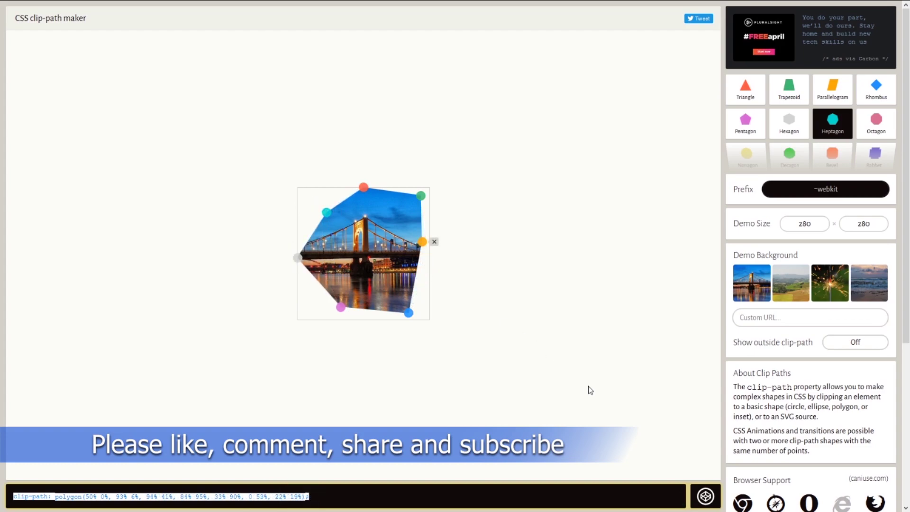
{"action": "right_click", "coordinate": [278, 497]}
{"action": "left_click", "coordinate": [299, 431]}
Step: Back in the WordPress editor, paste the copied clip-path into the tour boat image's custom CSS and update the page
{"action": "mouse_move", "coordinate": [810, 2]}
{"action": "left_click", "coordinate": [72, 8]}
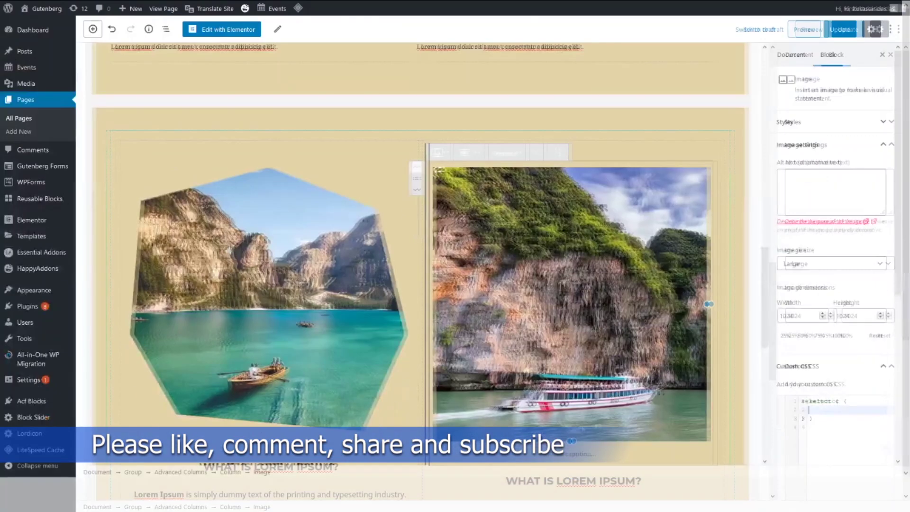
{"action": "key", "text": "ctrl+v"}
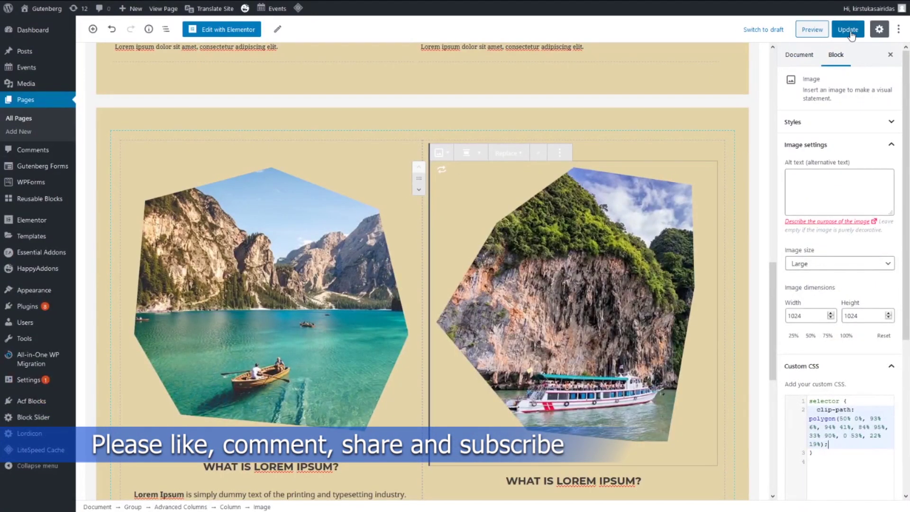
{"action": "left_click", "coordinate": [851, 32]}
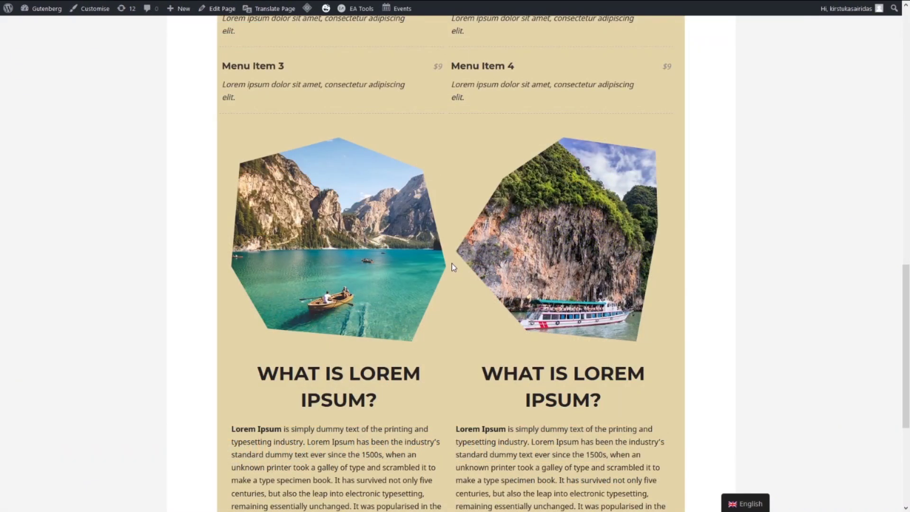